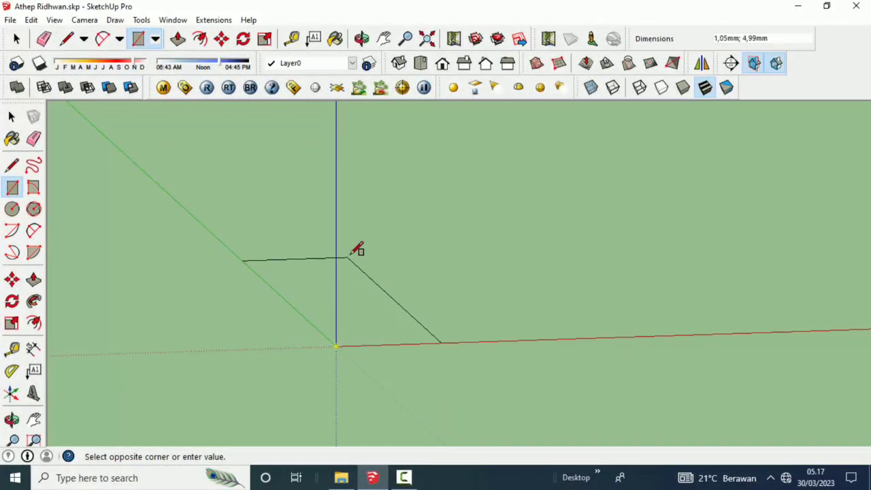
# - In front view, draw a 200;200 rectangle from the origin
pyautogui.moveTo(346, 251); pyautogui.dragTo(303, 218, button='middle')
pyautogui.write('200;200')
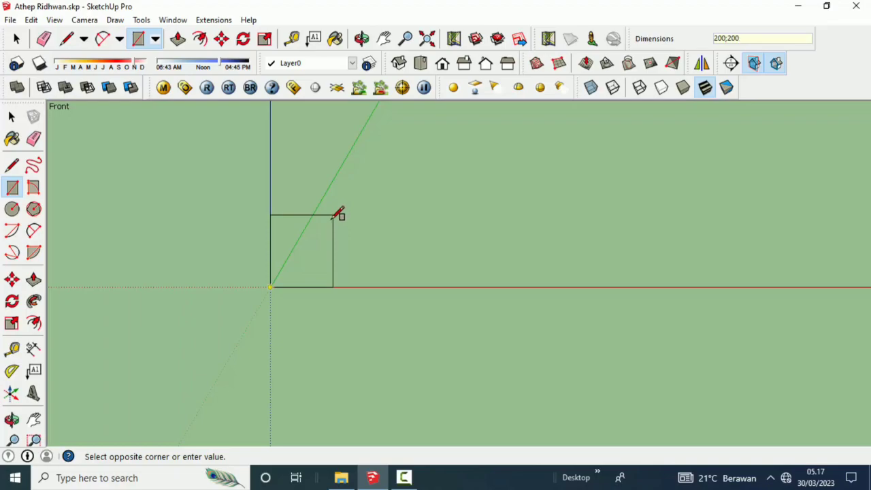
pyautogui.press('Return')
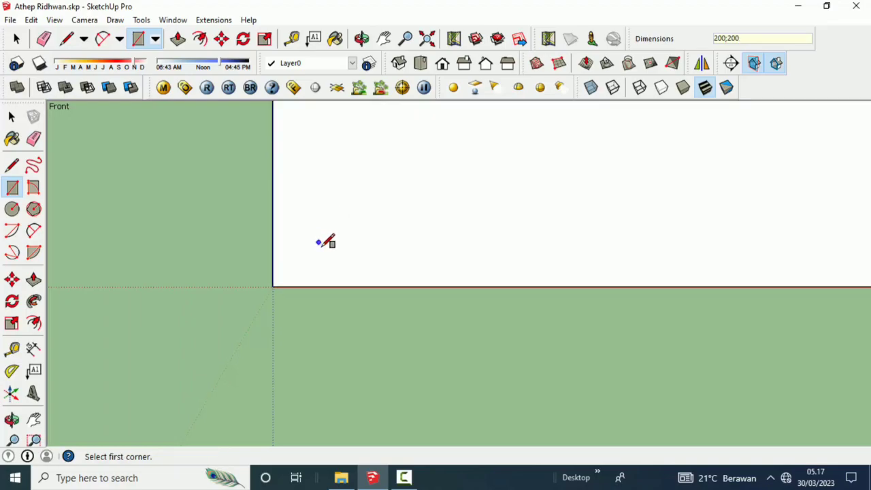
pyautogui.scroll(-3, 358, 315)
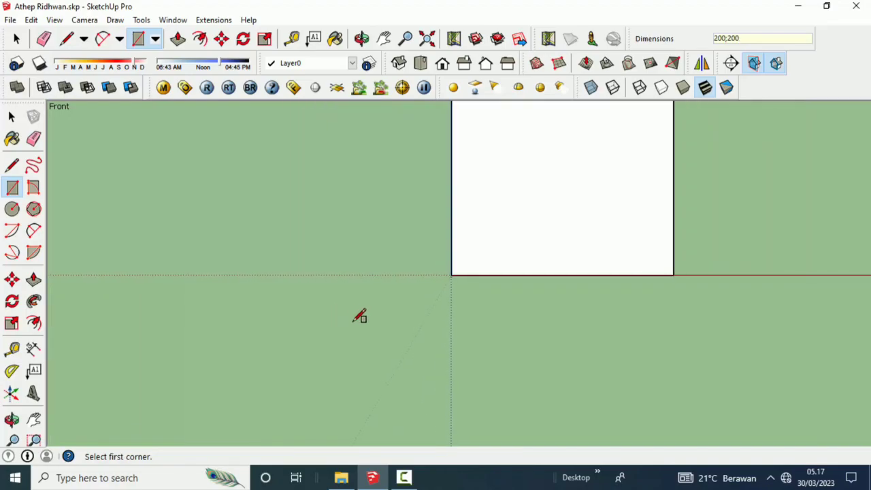
pyautogui.scroll(-3, 340, 319)
pyautogui.moveTo(326, 327)
pyautogui.mouseDown(button='middle')
pyautogui.moveTo(442, 283)
pyautogui.moveTo(418, 291)
pyautogui.mouseUp(button='middle')
pyautogui.scroll(1, 431, 279)
pyautogui.scroll(2, 431, 278)
pyautogui.scroll(2, 431, 278)
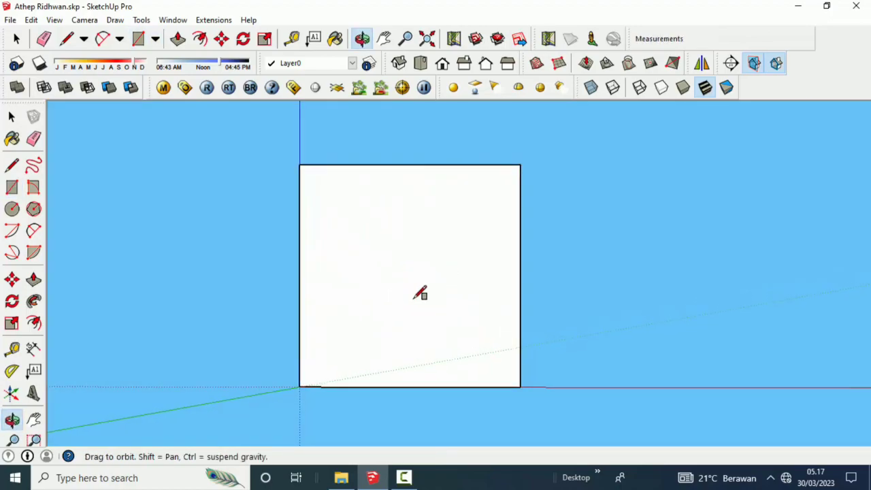
# - Measure across the square's top corners with the Dimension tool to check its width
pyautogui.click(33, 347)
pyautogui.click(300, 164)
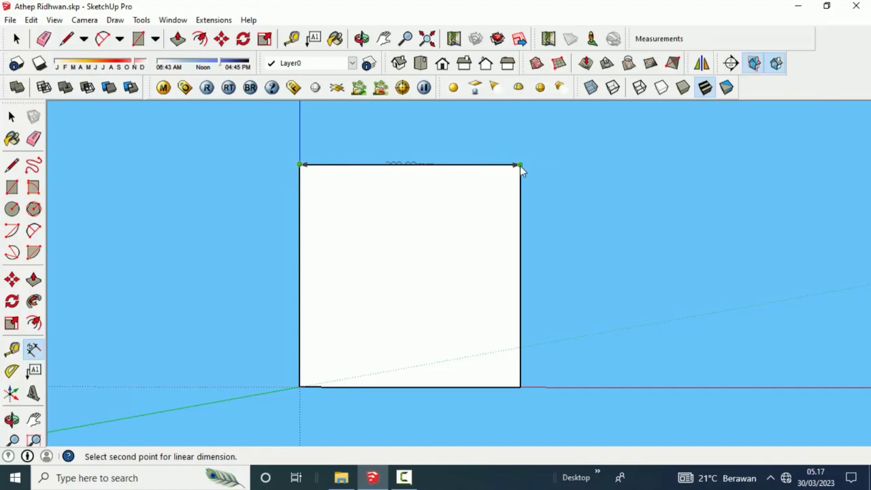
pyautogui.click(519, 164)
pyautogui.press('Escape')
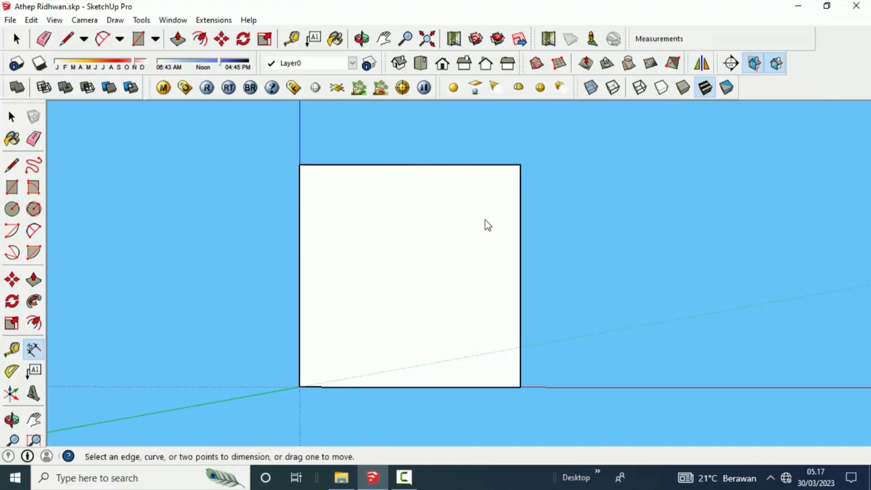
pyautogui.moveTo(472, 272); pyautogui.dragTo(455, 294, button='middle')
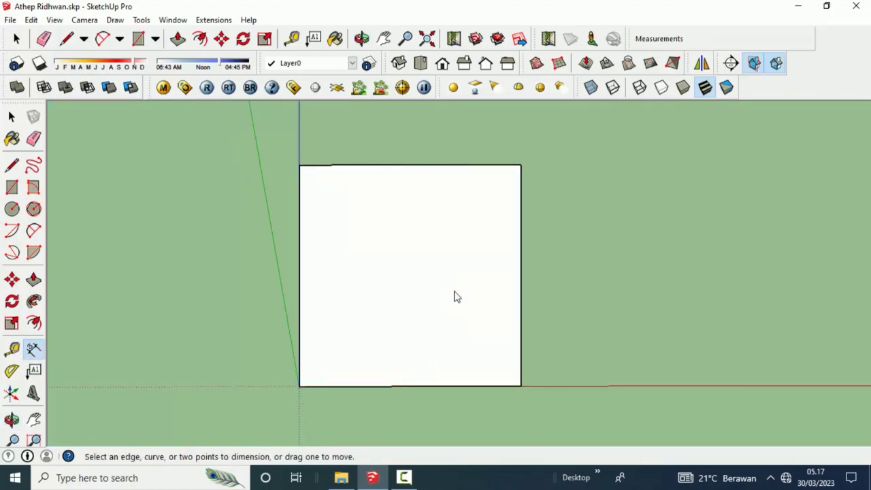
# - Offset the square's edge inward by 150 to leave a small central square
pyautogui.click(33, 323)
pyautogui.click(413, 166)
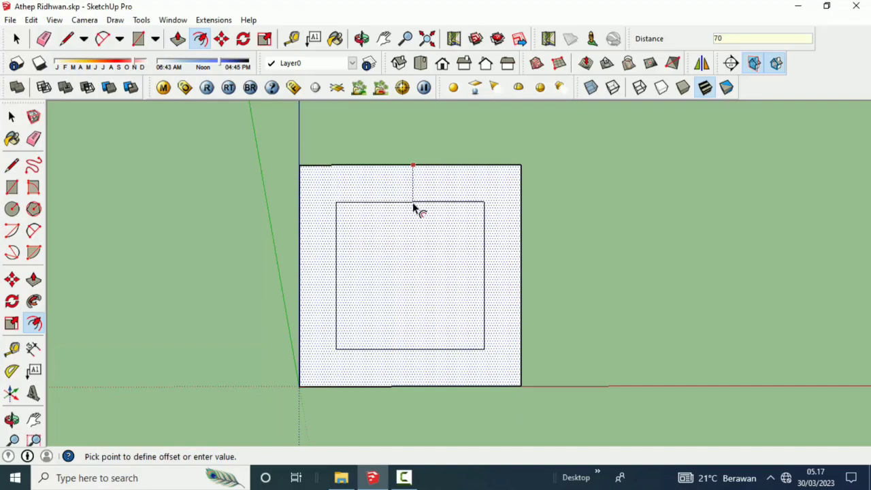
pyautogui.write('150')
pyautogui.press('Return')
# - Offset the outer edge inward about 15 mm to form a narrow border
pyautogui.scroll(1, 402, 220)
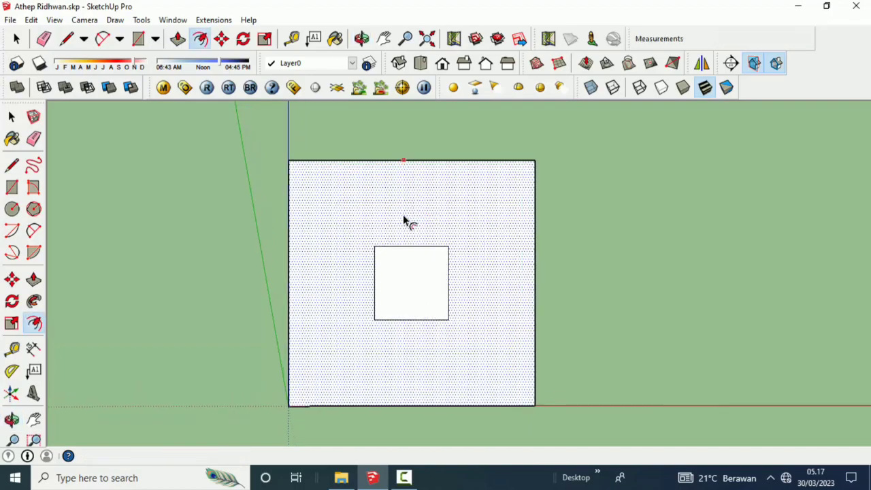
pyautogui.scroll(1, 403, 220)
pyautogui.click(424, 174)
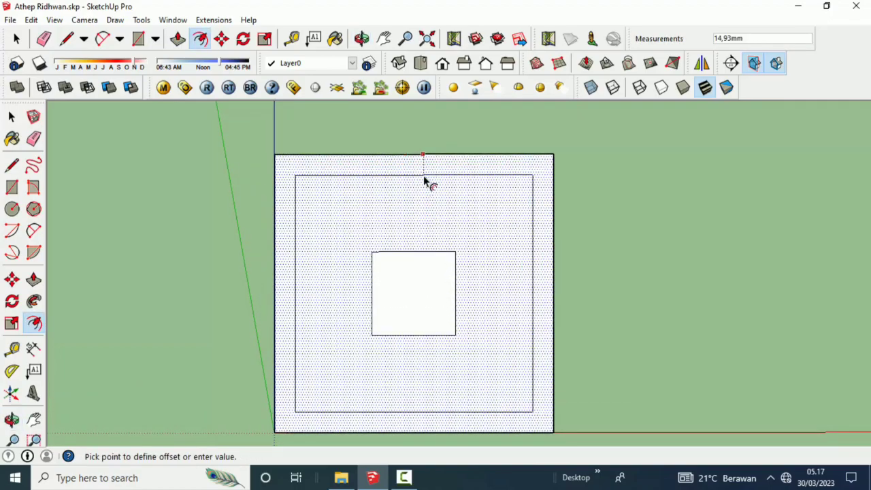
pyautogui.press('Return')
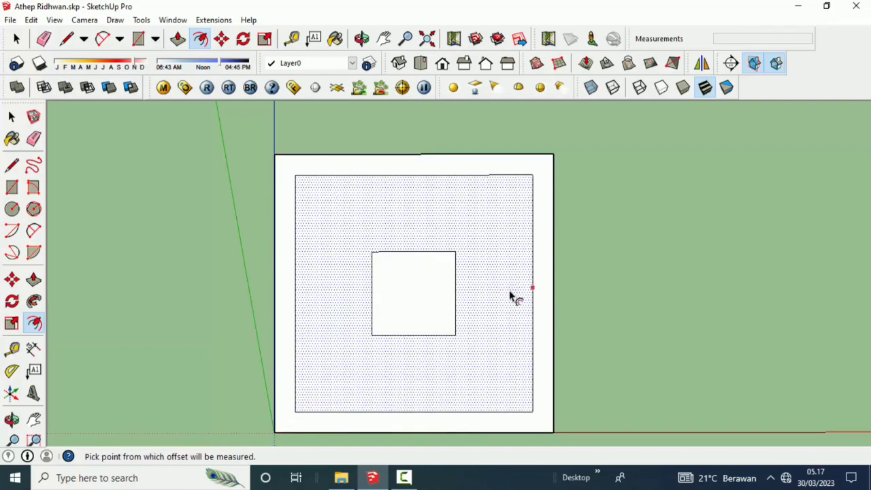
# - Copy the central square, make the copy a group, and set it back over the original
pyautogui.click(11, 116)
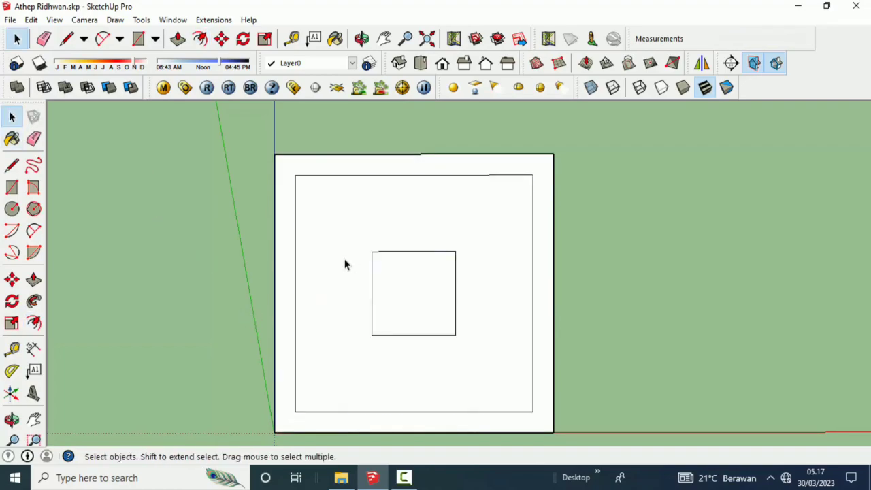
pyautogui.click(404, 301)
pyautogui.click(11, 279)
pyautogui.click(402, 291)
pyautogui.press('ctrl')
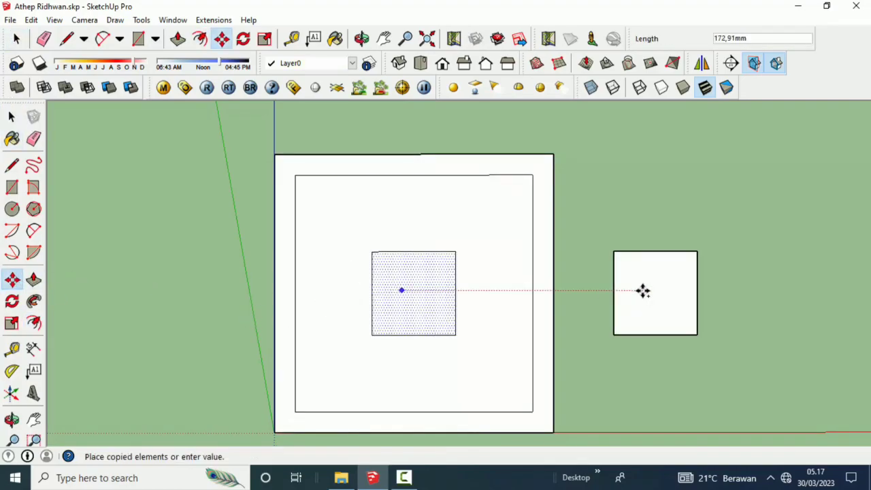
pyautogui.click(647, 290)
pyautogui.rightClick(657, 283)
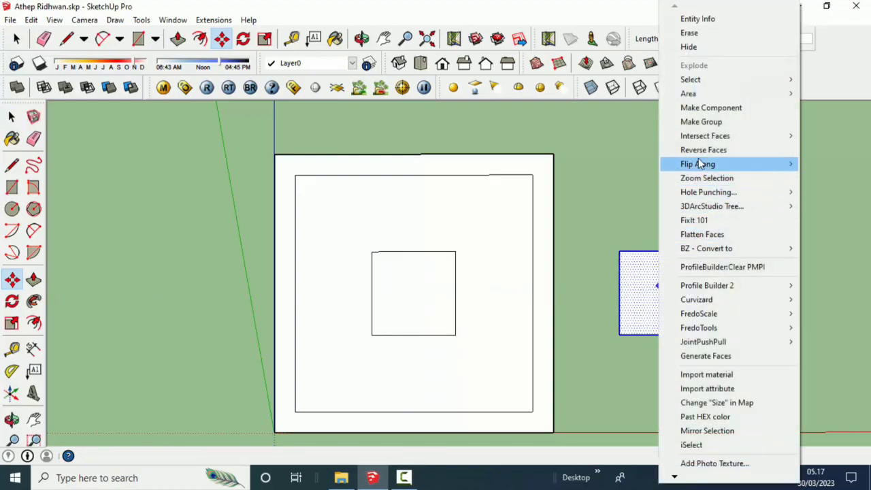
pyautogui.click(700, 121)
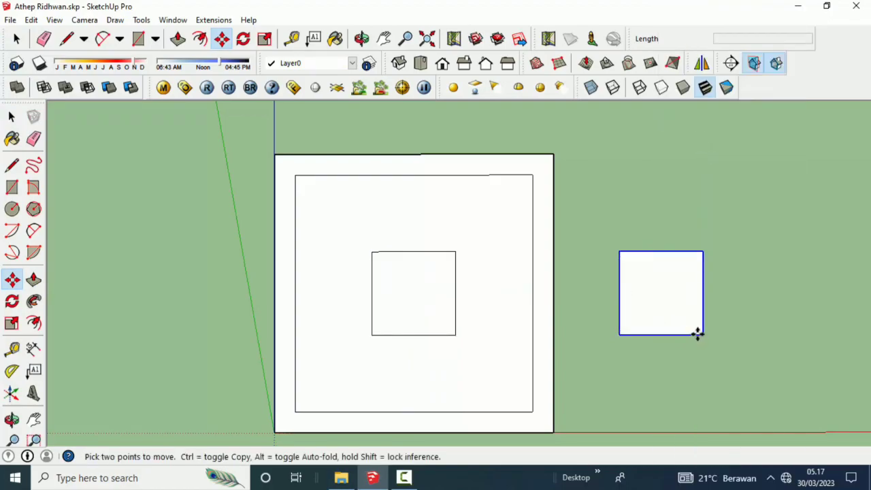
pyautogui.click(699, 333)
pyautogui.click(451, 333)
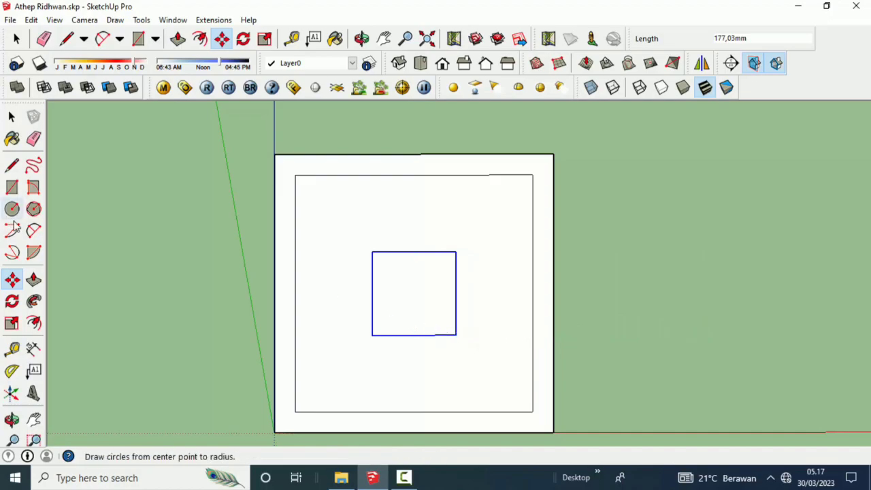
# - Draw a horizontal line across the tile's middle, edge to edge
pyautogui.click(11, 166)
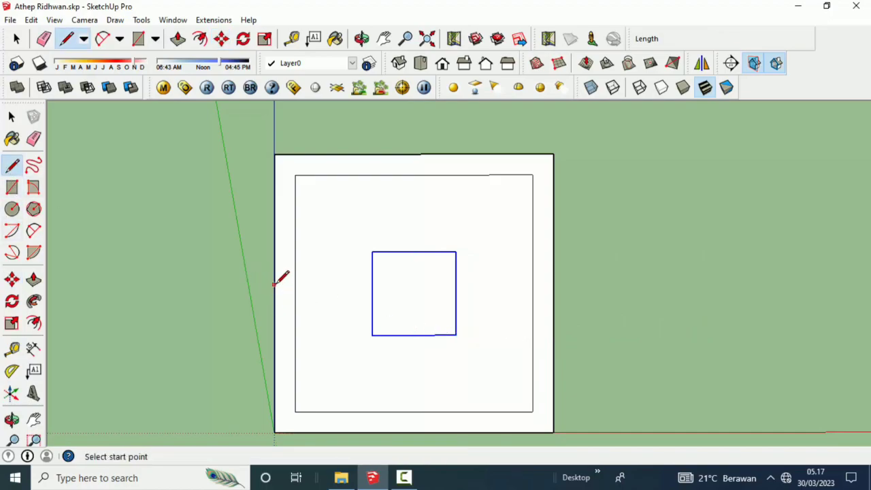
pyautogui.click(274, 293)
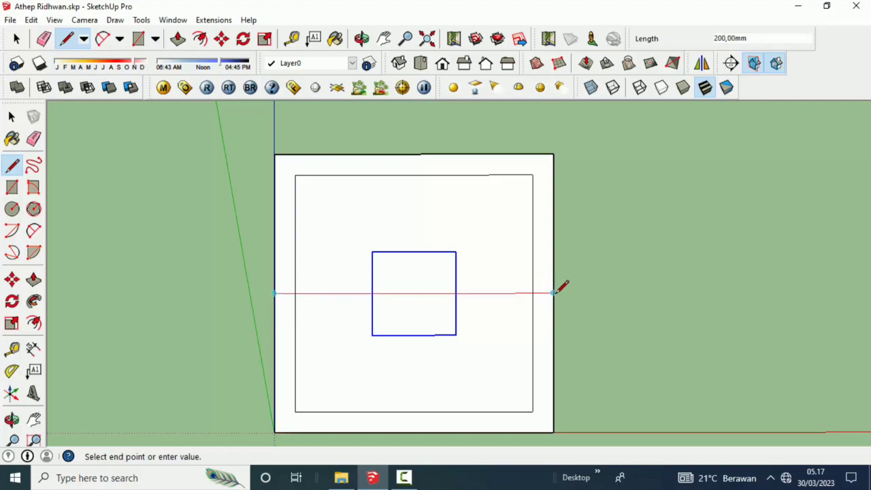
pyautogui.click(553, 293)
pyautogui.press('space')
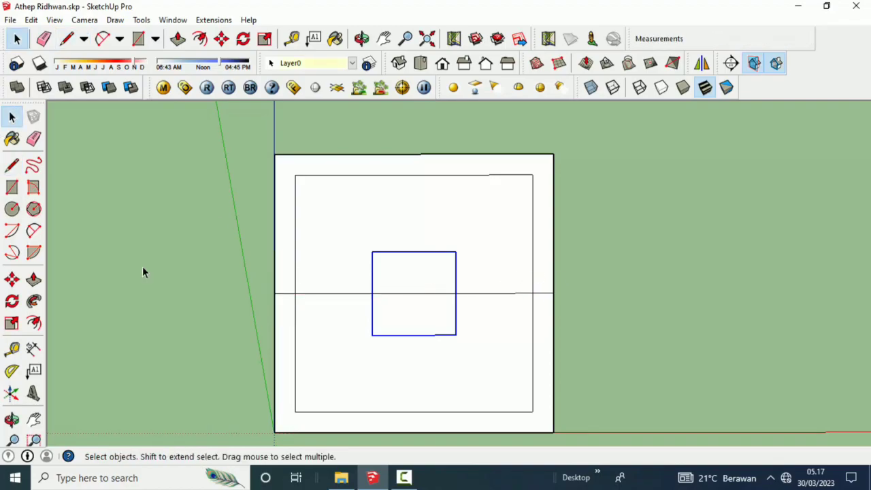
# - Rotate the grouped square 45° about its centre
pyautogui.click(11, 279)
pyautogui.click(12, 301)
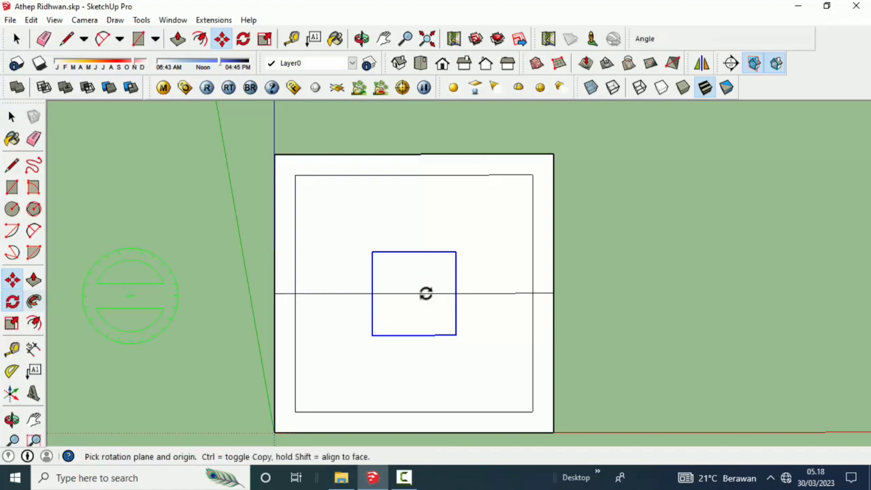
pyautogui.click(413, 294)
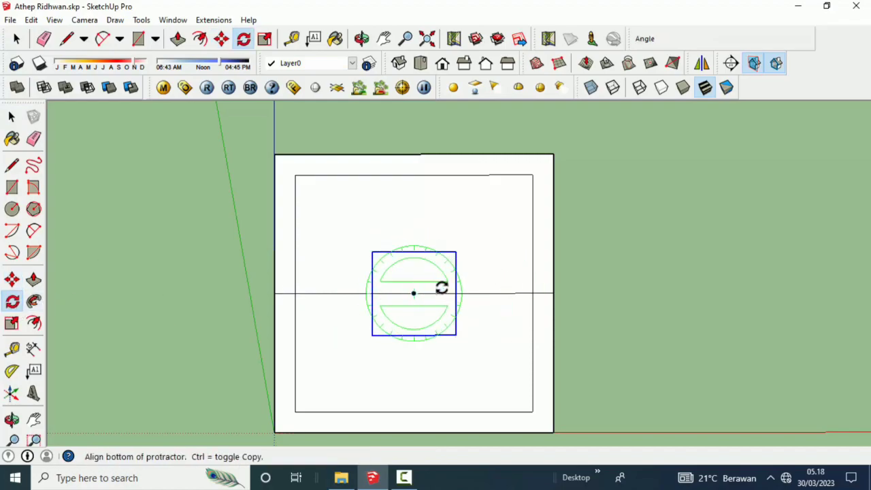
pyautogui.click(455, 293)
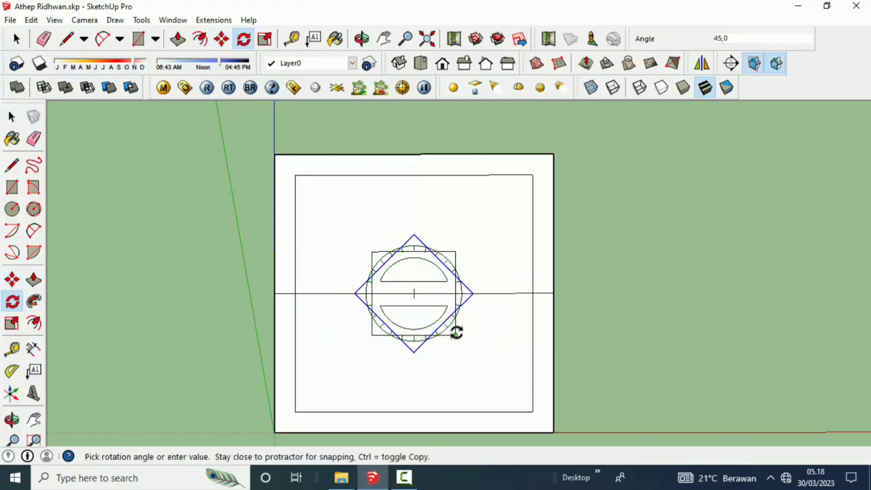
pyautogui.click(455, 332)
pyautogui.click(12, 118)
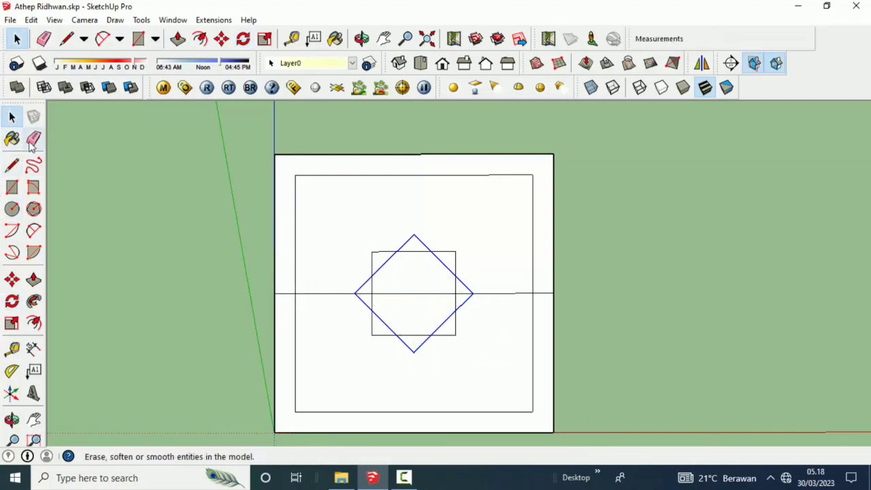
# - Erase the horizontal line's segments left of, inside and right of the central square
pyautogui.click(33, 139)
pyautogui.click(288, 293)
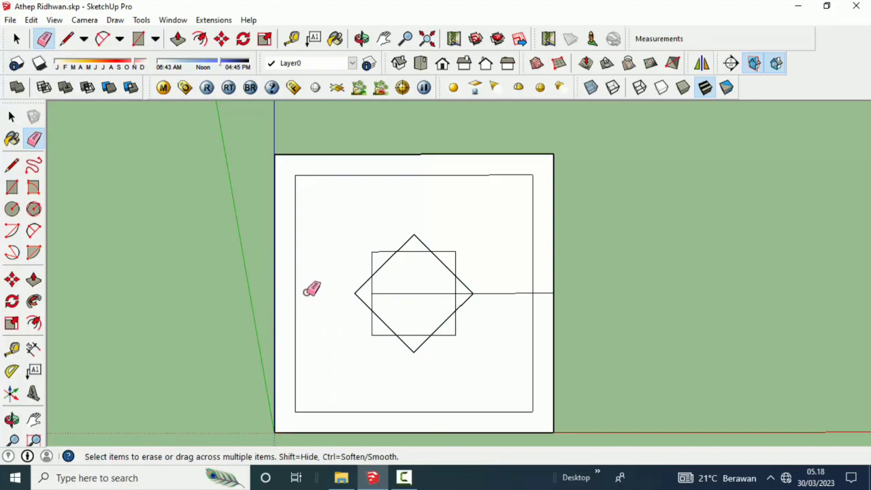
pyautogui.click(423, 292)
pyautogui.click(493, 293)
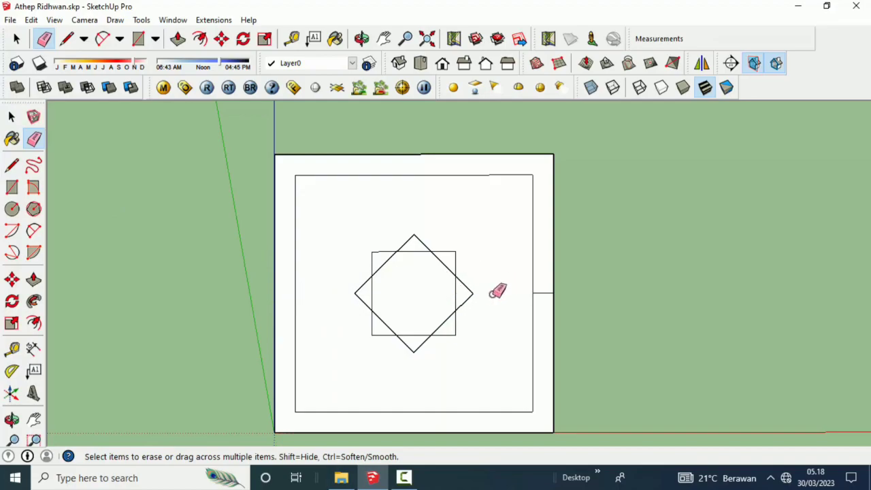
# - Explode the rotated diamond group into loose edges
pyautogui.click(11, 116)
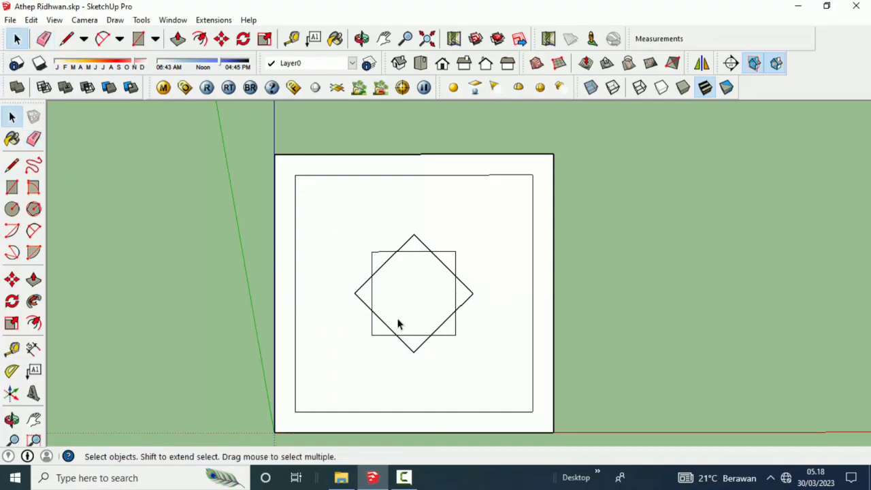
pyautogui.click(411, 241)
pyautogui.rightClick(411, 241)
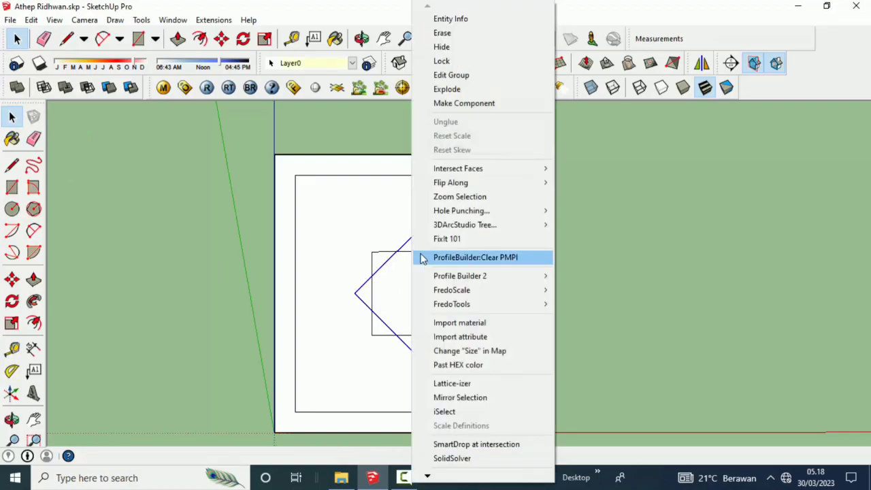
pyautogui.click(443, 89)
# - Erase the overlapping square and diamond edges to leave an eight-pointed star
pyautogui.click(33, 138)
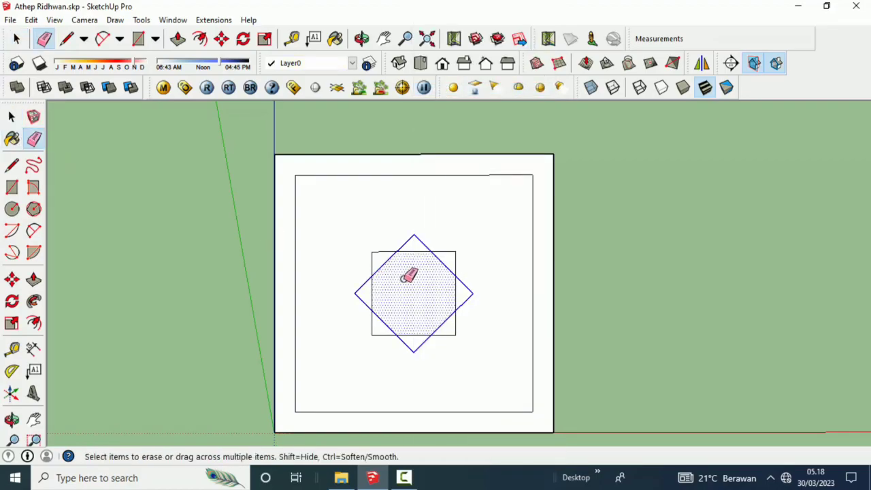
pyautogui.click(413, 250)
pyautogui.click(385, 268)
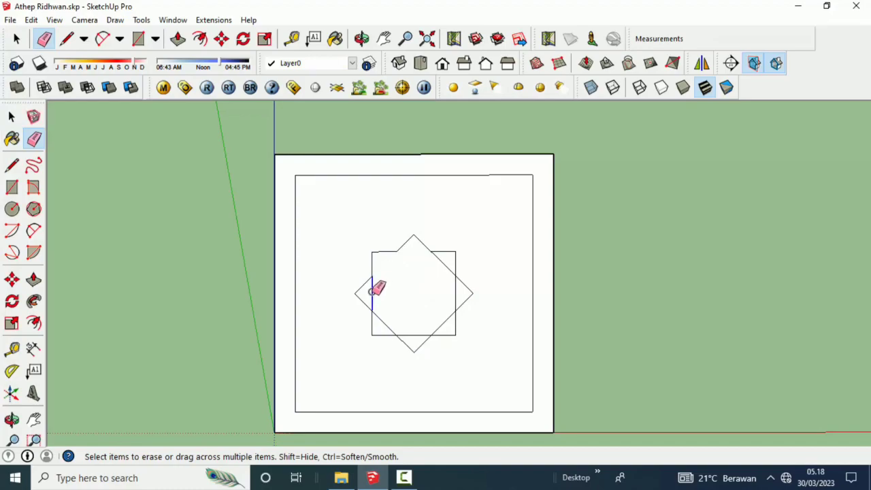
pyautogui.click(412, 335)
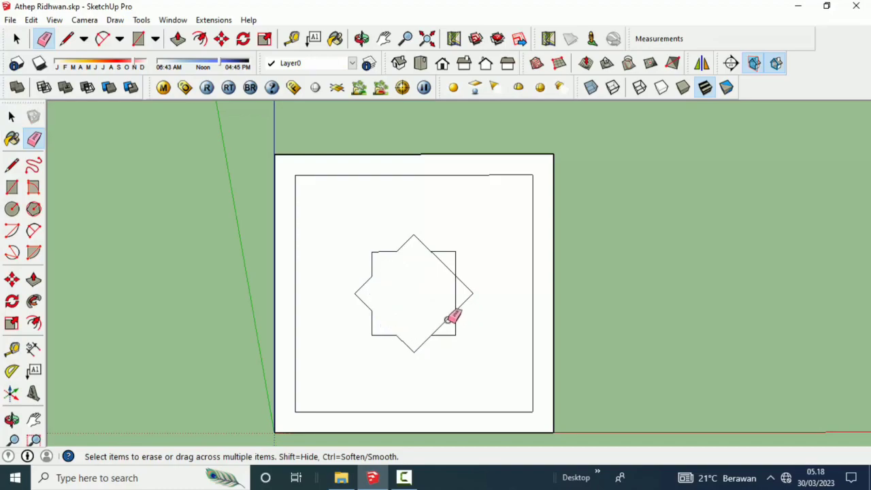
pyautogui.click(455, 295)
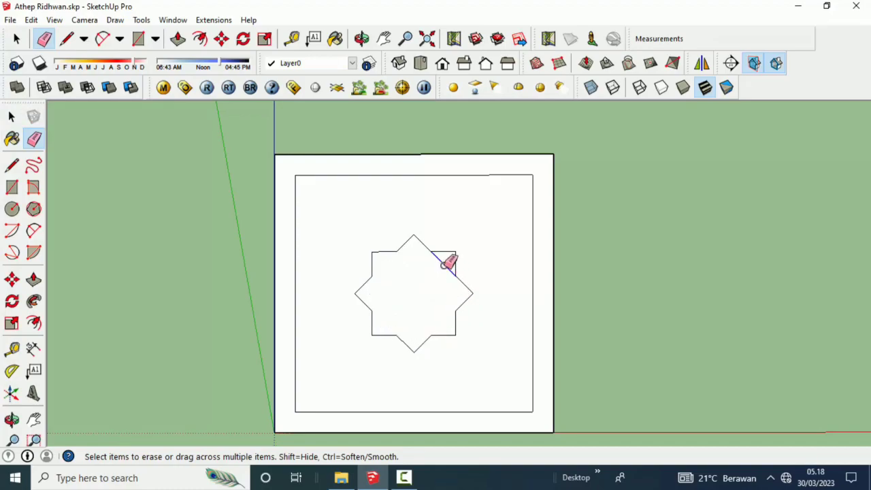
pyautogui.click(444, 264)
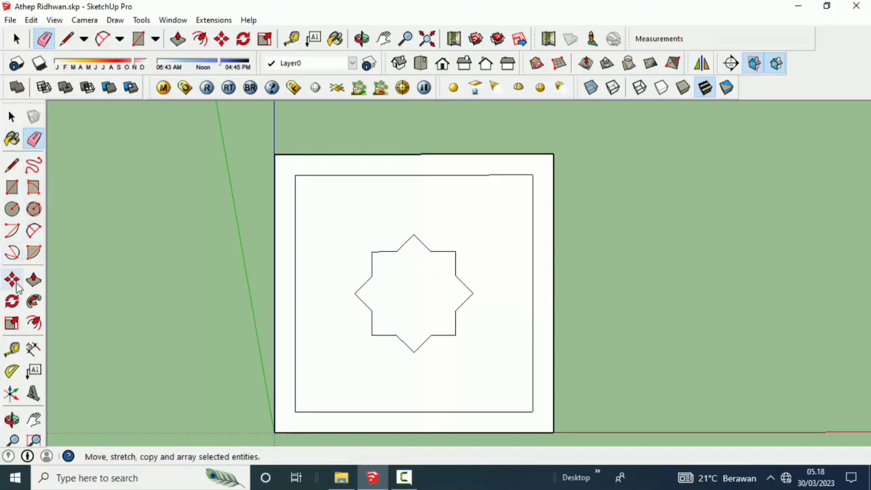
pyautogui.click(34, 322)
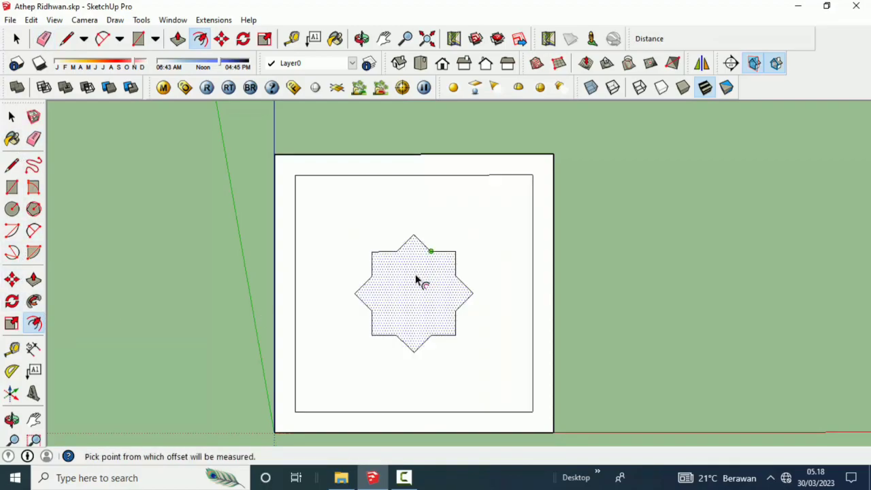
# - Offset the star outline outward to form a larger surrounding star
pyautogui.click(430, 251)
pyautogui.write('1')
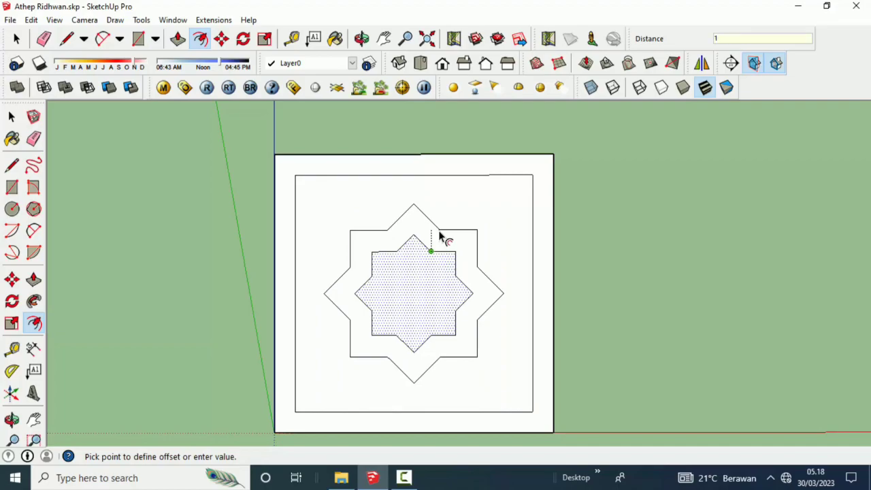
pyautogui.press('Return')
pyautogui.scroll(2, 440, 248)
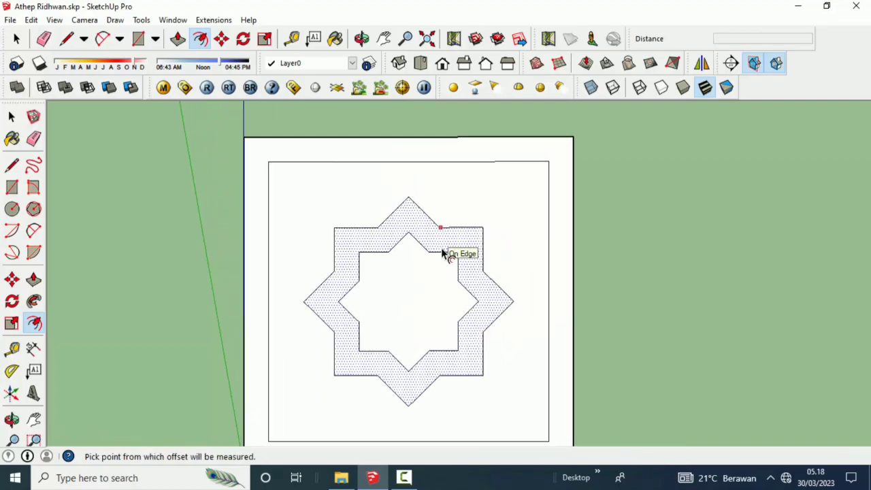
pyautogui.scroll(1, 439, 258)
# - Draw diagonals from the star's top tip and right tip out to the tile border
pyautogui.click(12, 165)
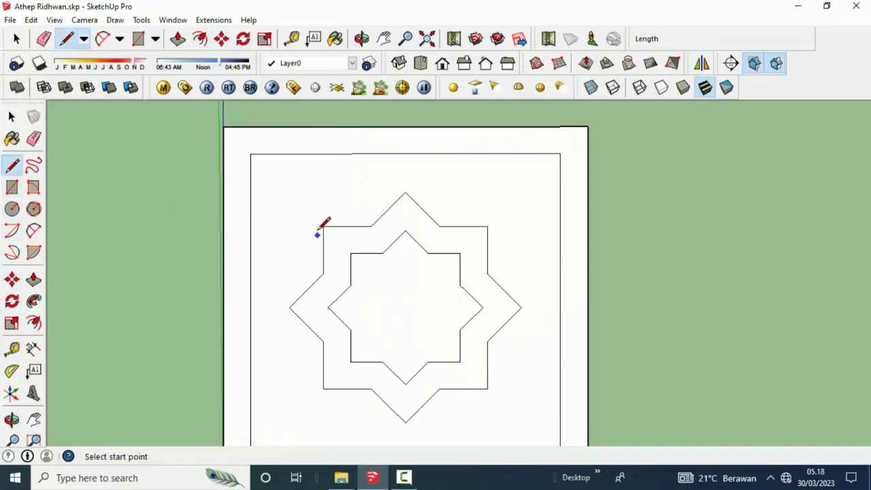
pyautogui.click(406, 193)
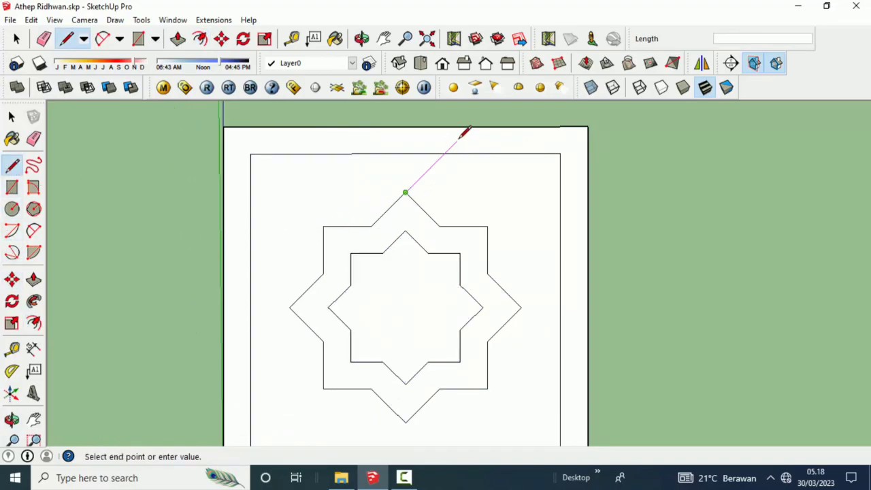
pyautogui.click(468, 126)
pyautogui.click(406, 193)
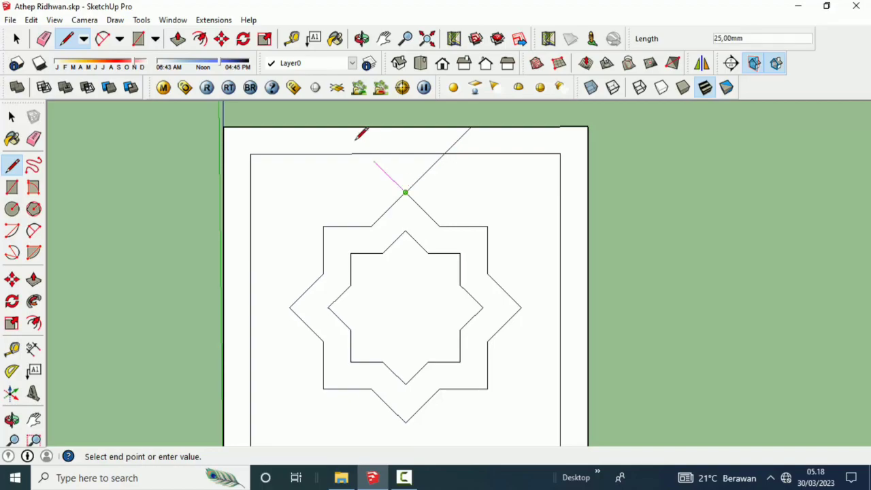
pyautogui.click(339, 126)
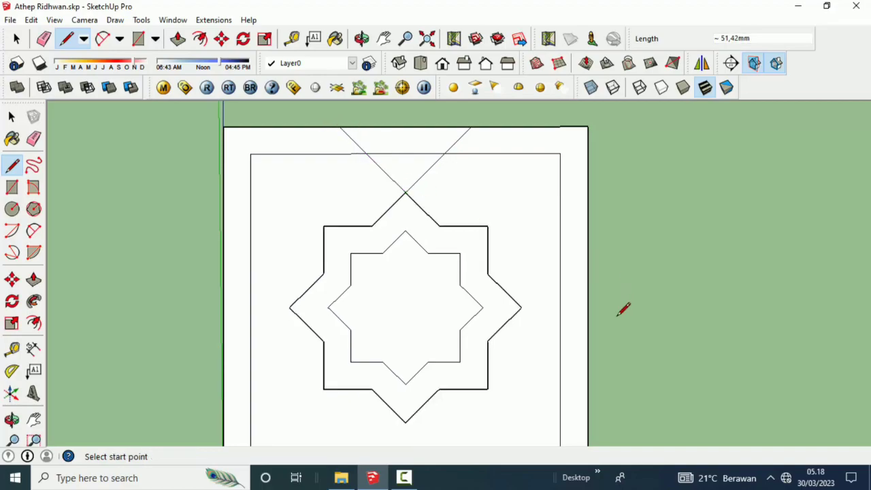
pyautogui.click(521, 307)
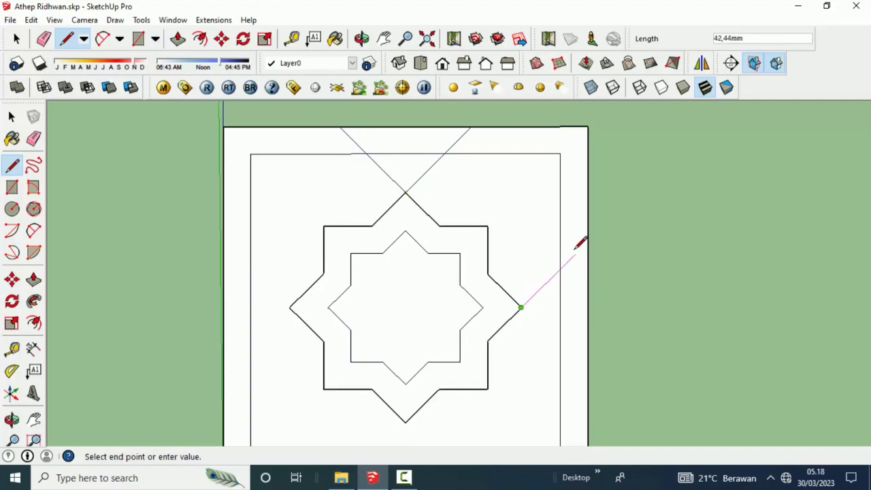
pyautogui.click(587, 232)
pyautogui.press('F2')
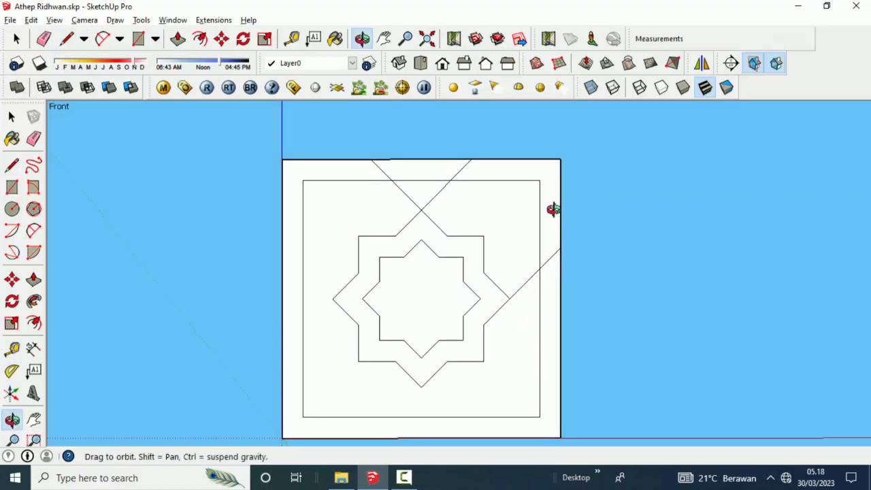
pyautogui.moveTo(551, 253); pyautogui.dragTo(546, 301, button='middle')
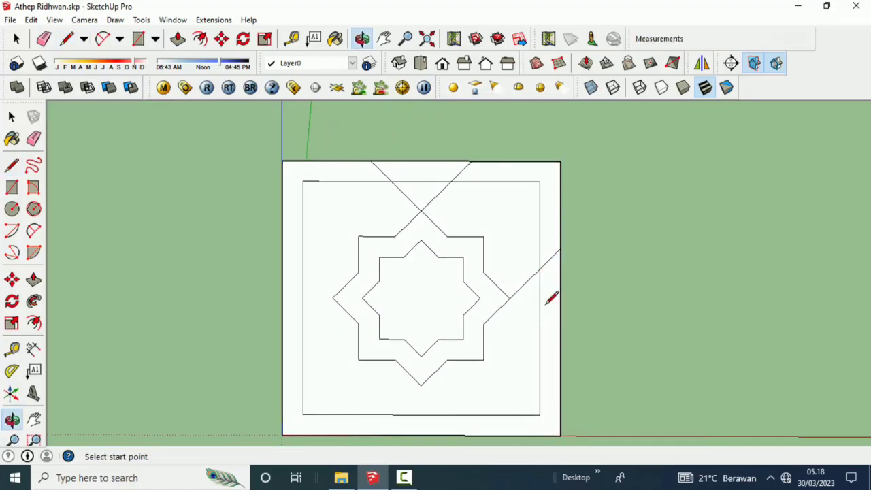
# - Draw diagonals from the star's right, left and bottom tips out to the border
pyautogui.click(509, 298)
pyautogui.click(559, 348)
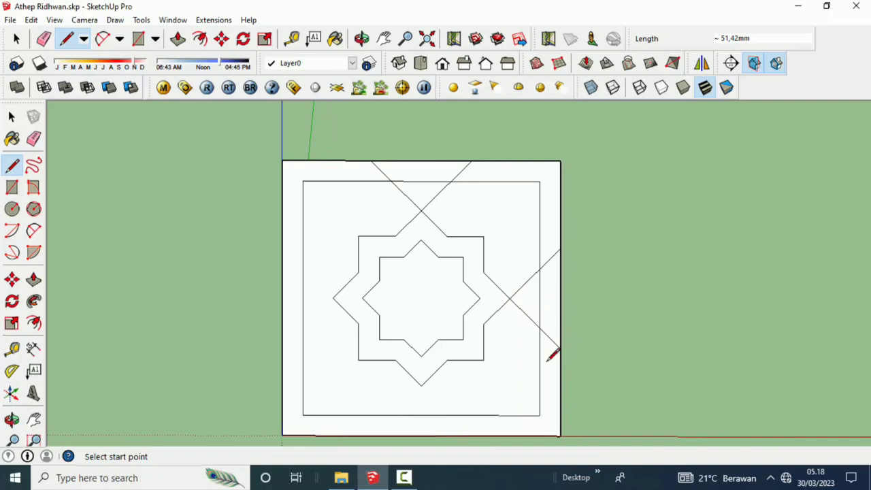
pyautogui.click(358, 358)
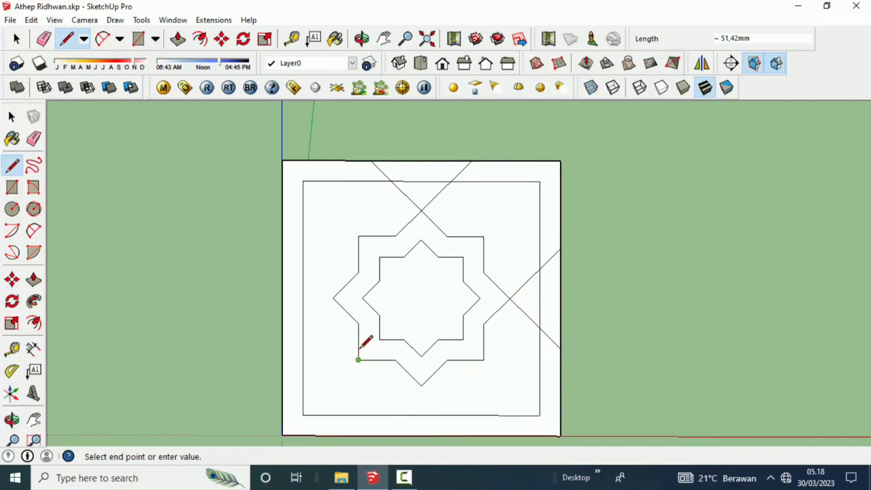
pyautogui.press('Escape')
pyautogui.click(333, 297)
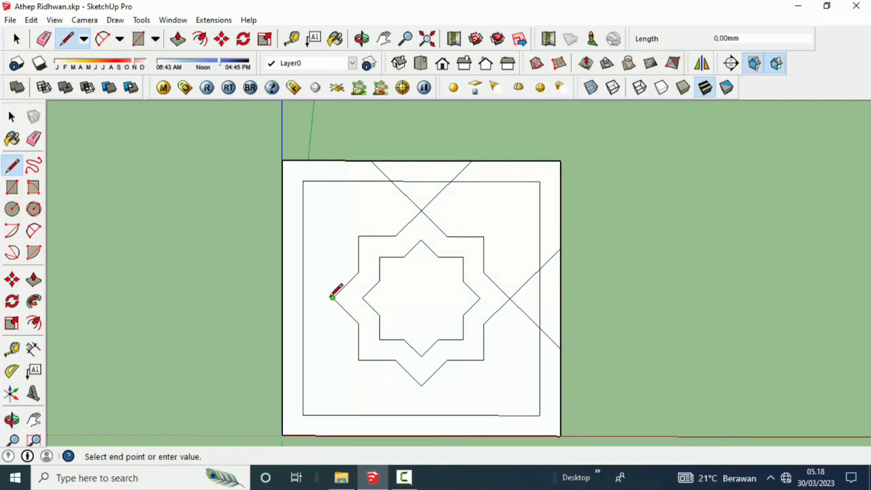
pyautogui.click(283, 247)
pyautogui.click(333, 297)
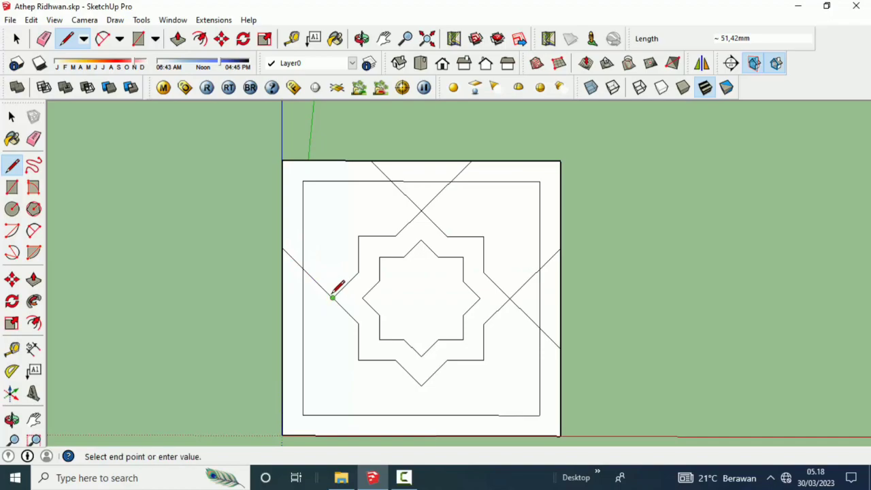
pyautogui.click(284, 346)
pyautogui.click(421, 385)
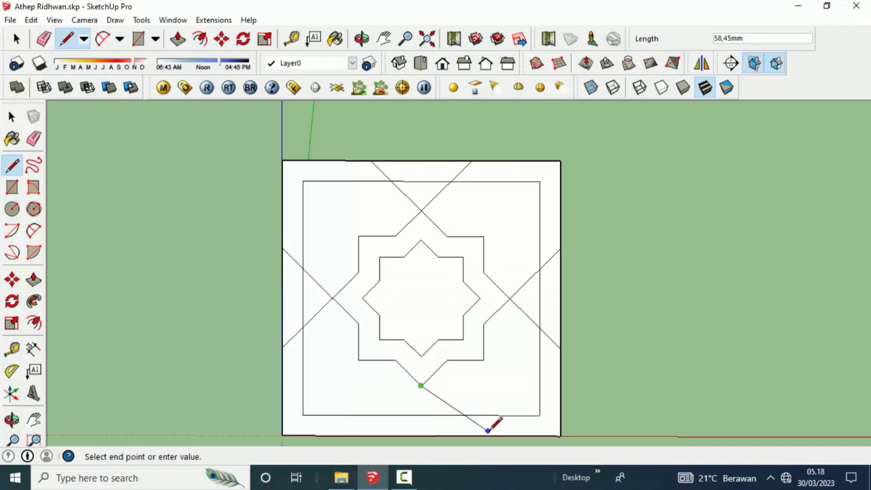
pyautogui.click(472, 434)
pyautogui.click(421, 385)
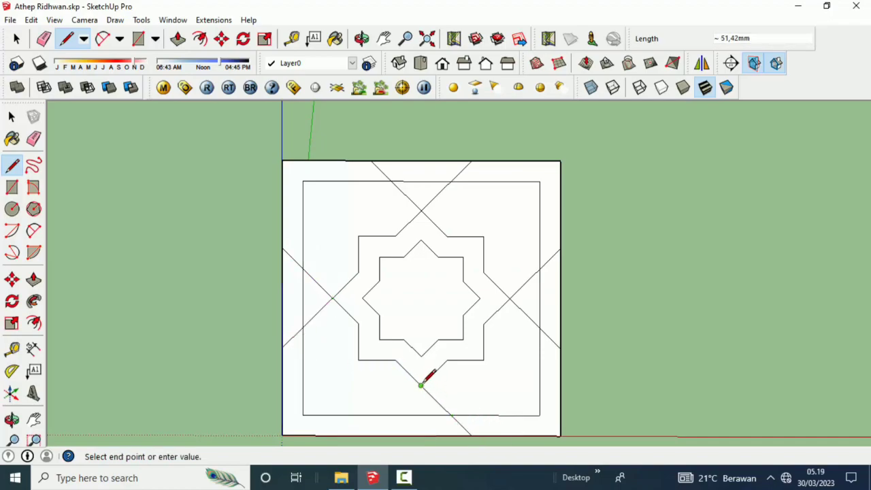
pyautogui.click(370, 434)
# - Erase the bottom, right, top and left border edges between each pair of diagonals
pyautogui.click(33, 139)
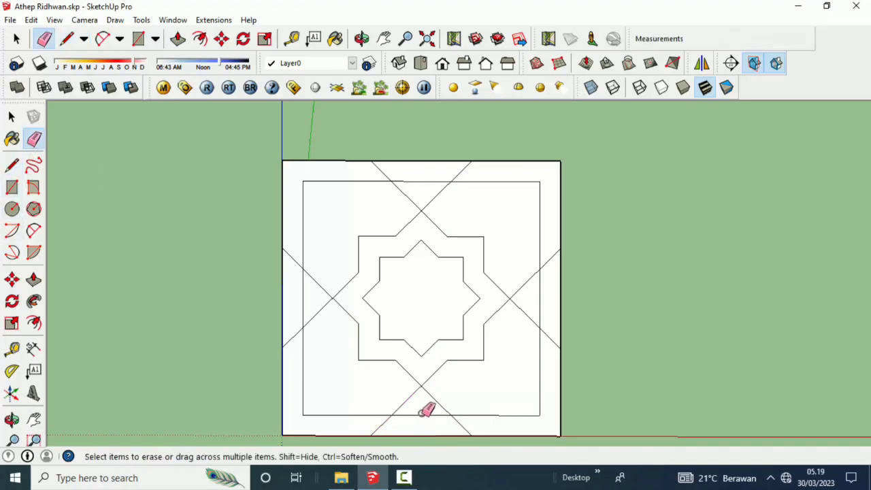
pyautogui.click(423, 435)
pyautogui.moveTo(535, 301); pyautogui.dragTo(567, 288)
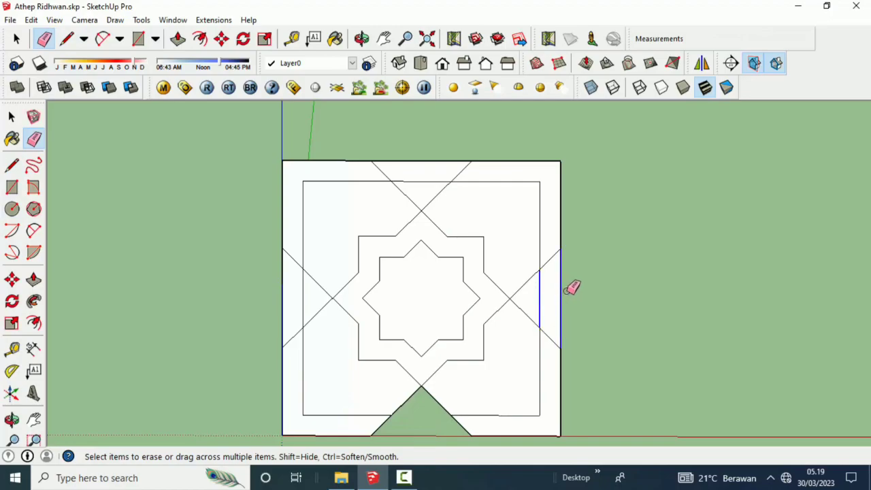
pyautogui.moveTo(428, 181); pyautogui.dragTo(420, 159)
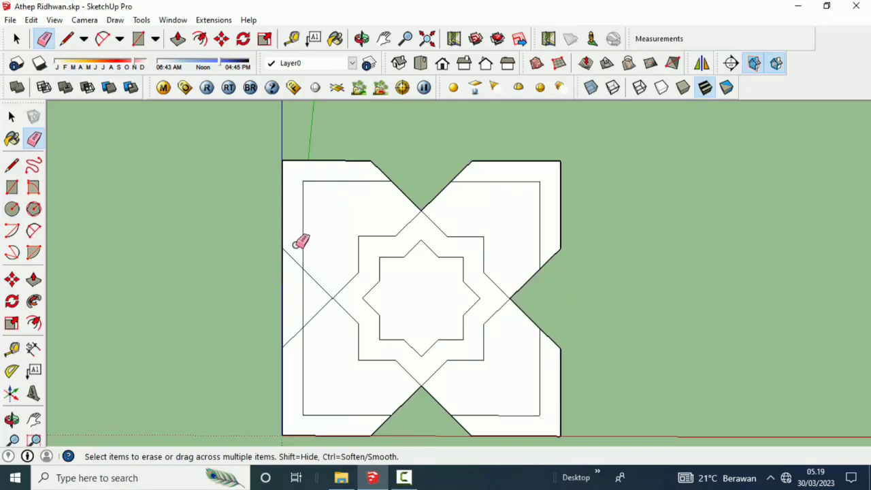
pyautogui.moveTo(303, 286); pyautogui.dragTo(271, 290)
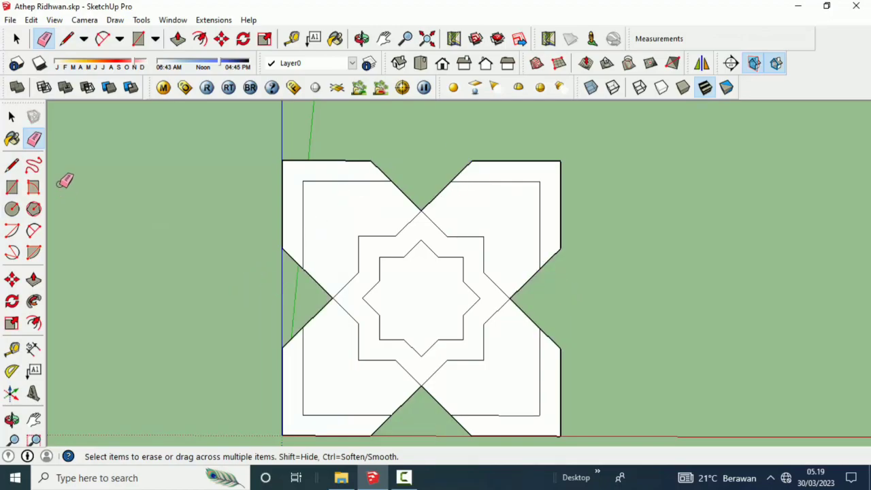
pyautogui.click(12, 165)
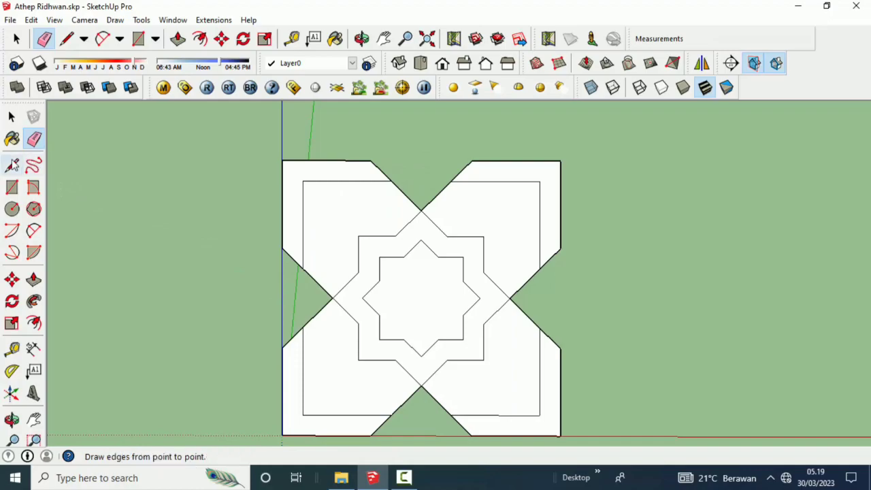
# - Draw diagonals from the inner star's left and top corners to the inner square border
pyautogui.click(361, 298)
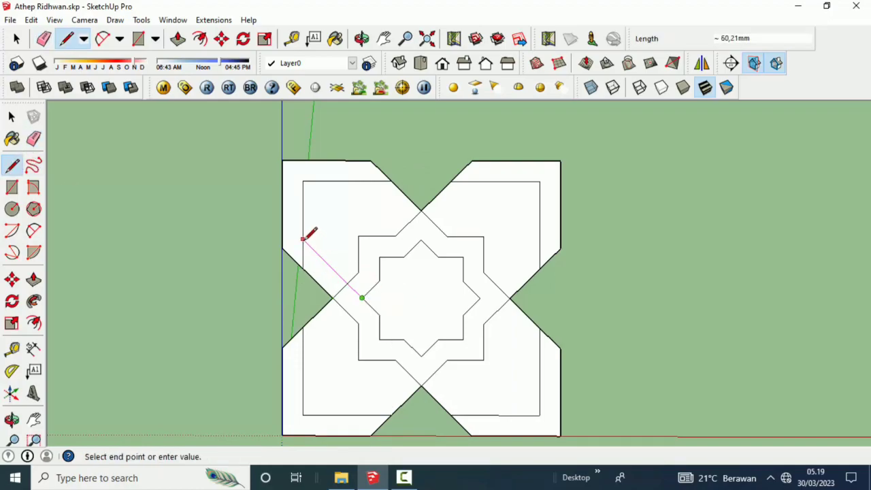
pyautogui.click(303, 238)
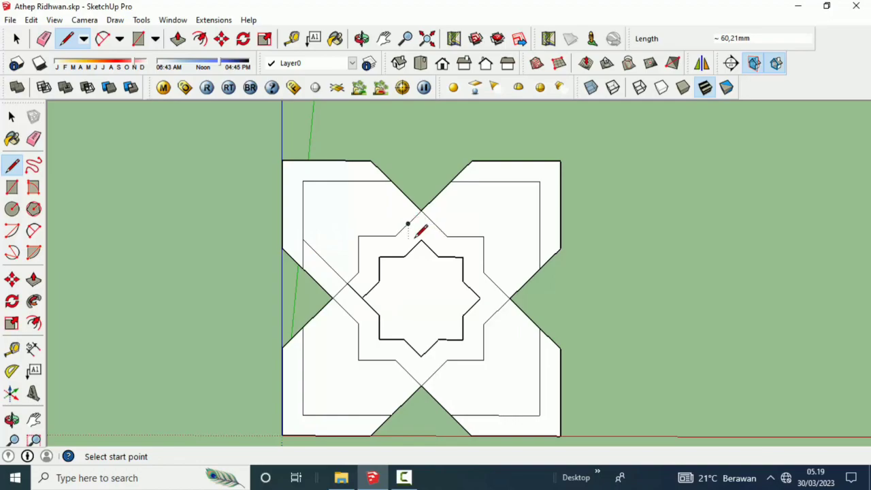
pyautogui.click(408, 222)
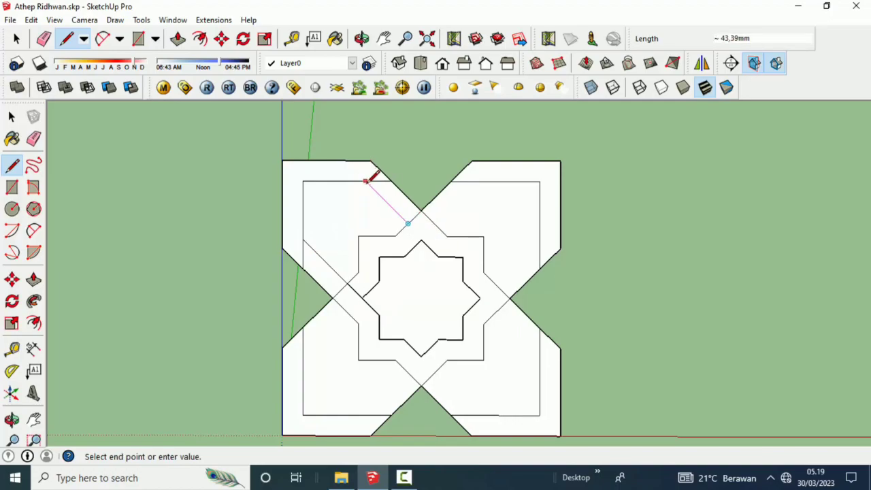
pyautogui.click(372, 190)
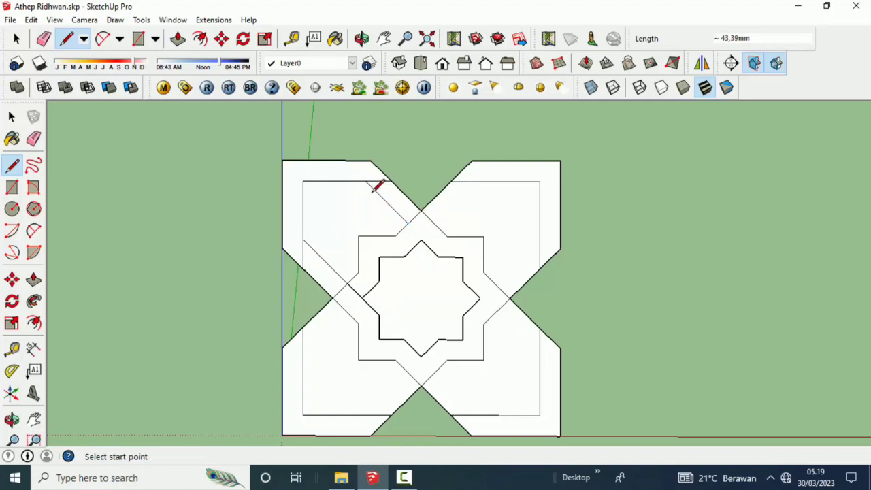
pyautogui.click(434, 221)
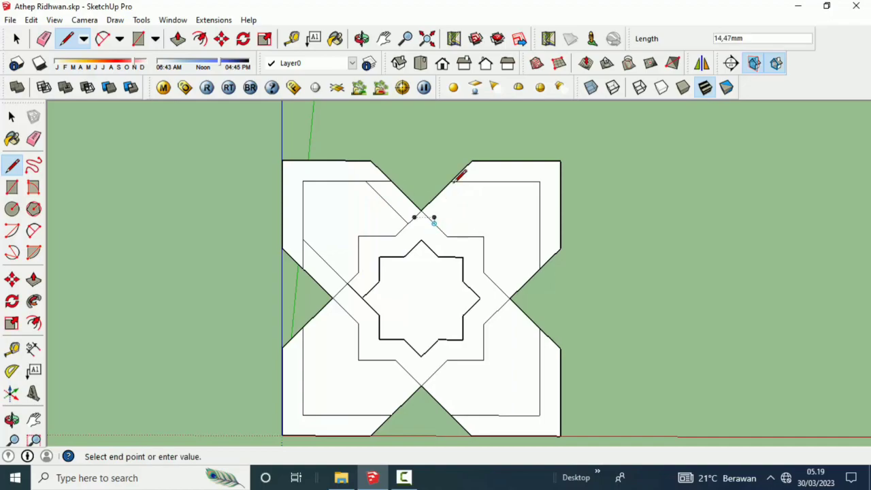
pyautogui.click(477, 182)
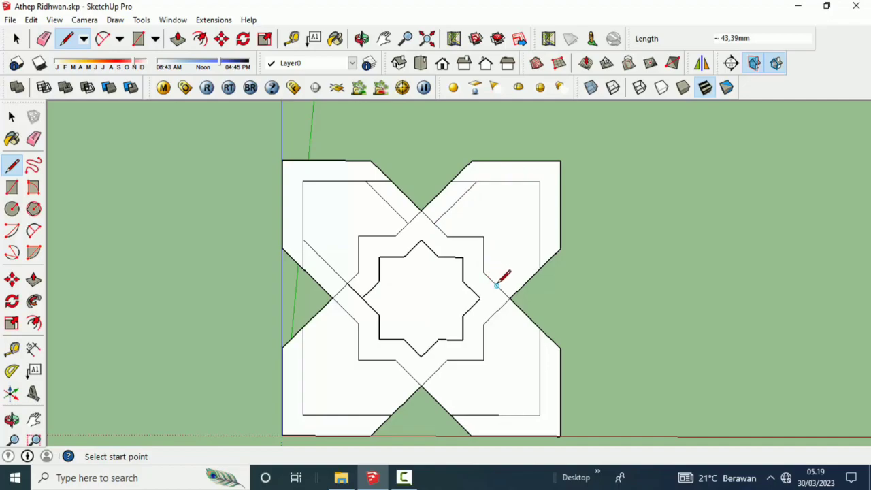
pyautogui.click(497, 285)
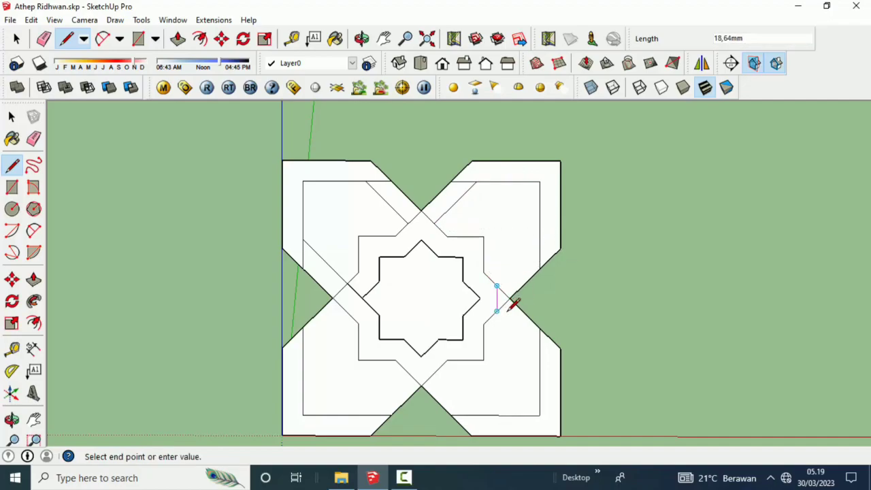
pyautogui.press('Escape')
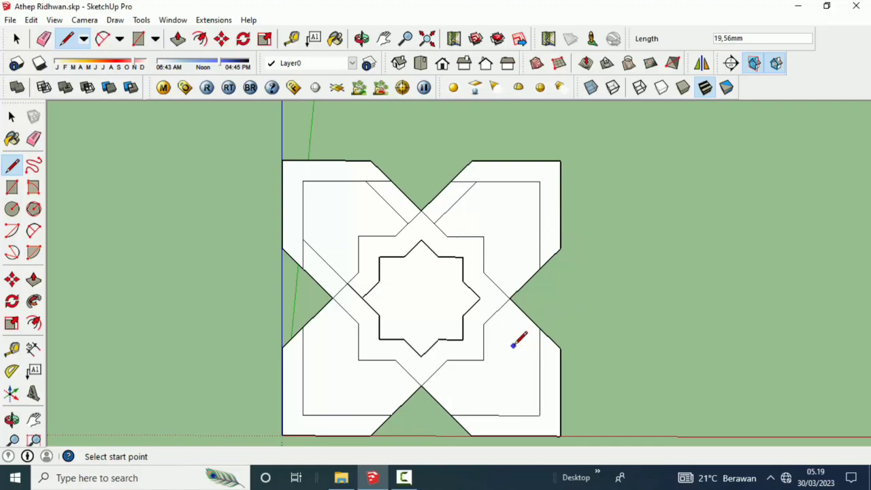
# - Draw diagonals from the star's right, bottom and lower-left corners to the inner square border
pyautogui.click(480, 298)
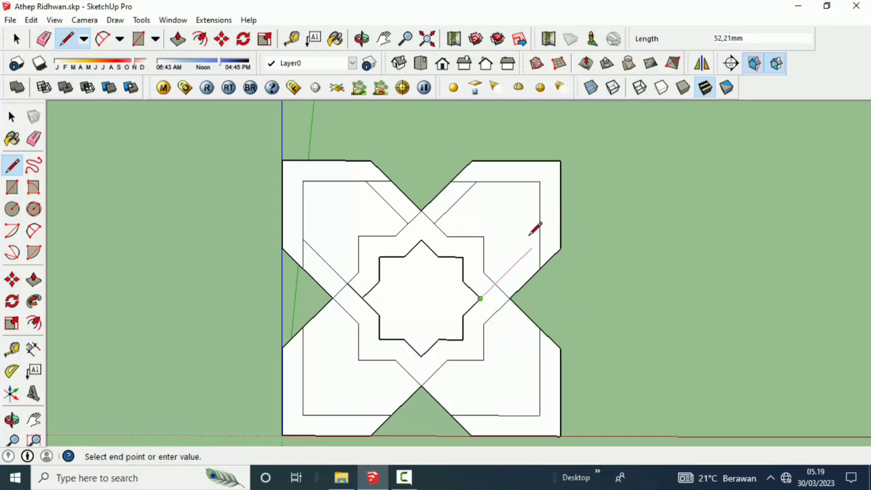
pyautogui.click(540, 242)
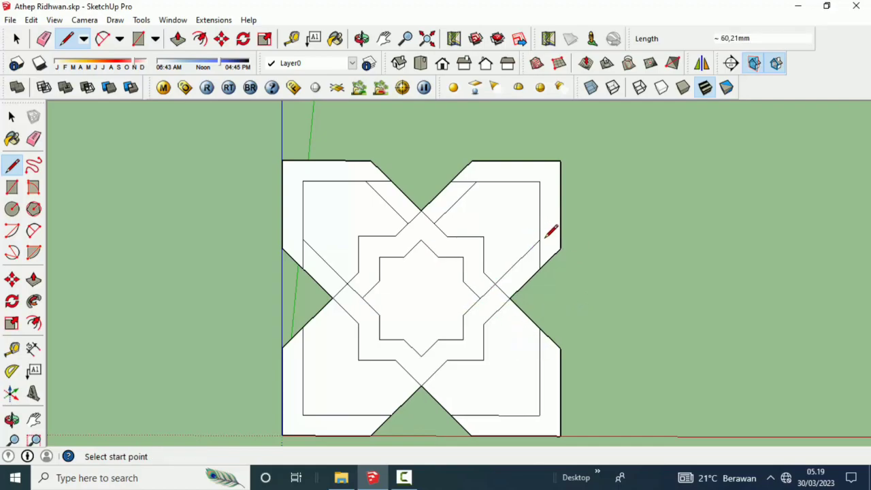
pyautogui.click(481, 297)
pyautogui.click(544, 349)
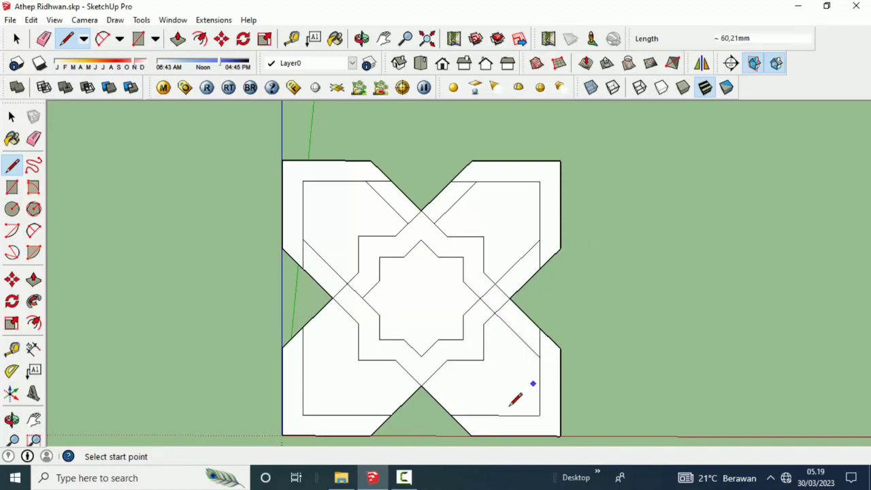
pyautogui.click(421, 354)
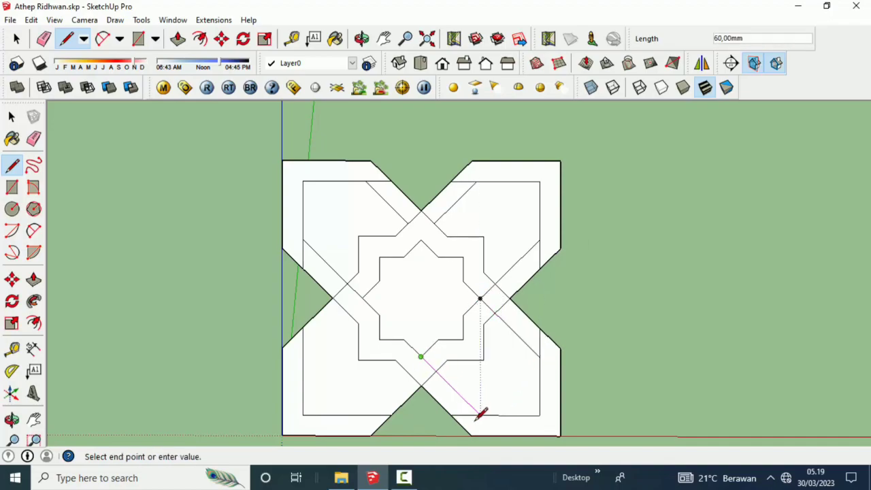
pyautogui.click(480, 415)
pyautogui.click(421, 355)
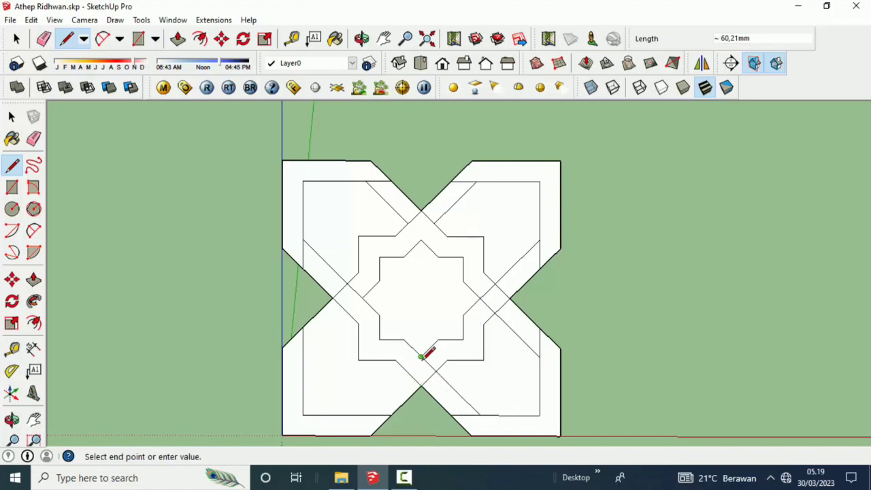
pyautogui.click(363, 414)
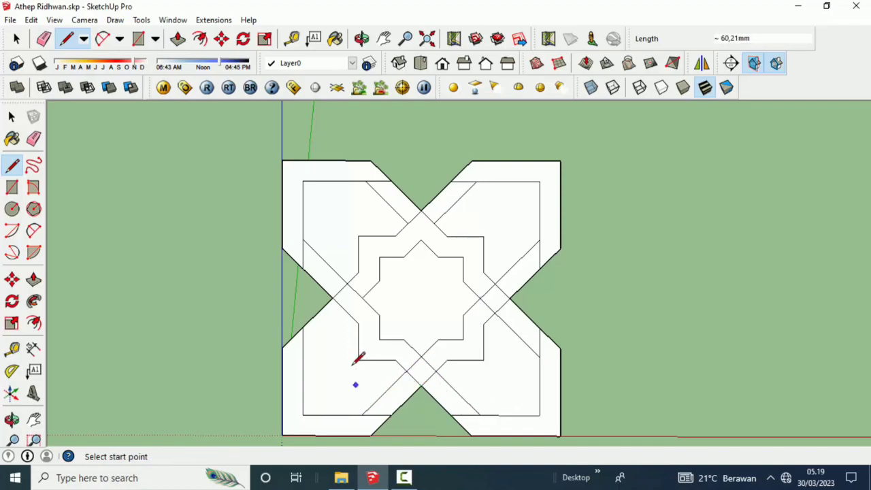
pyautogui.click(361, 297)
pyautogui.click(302, 355)
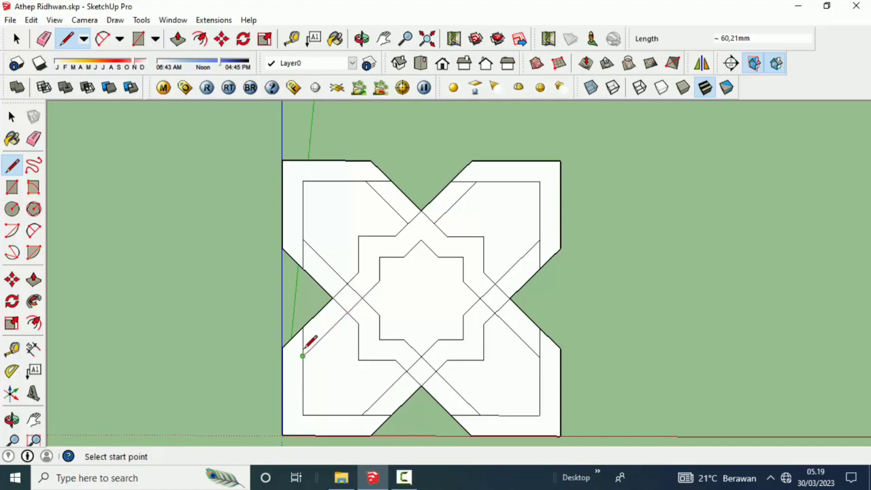
# - Erase the crossing diagonal segments at the left, top, top-right, right and bottom junctions
pyautogui.click(33, 140)
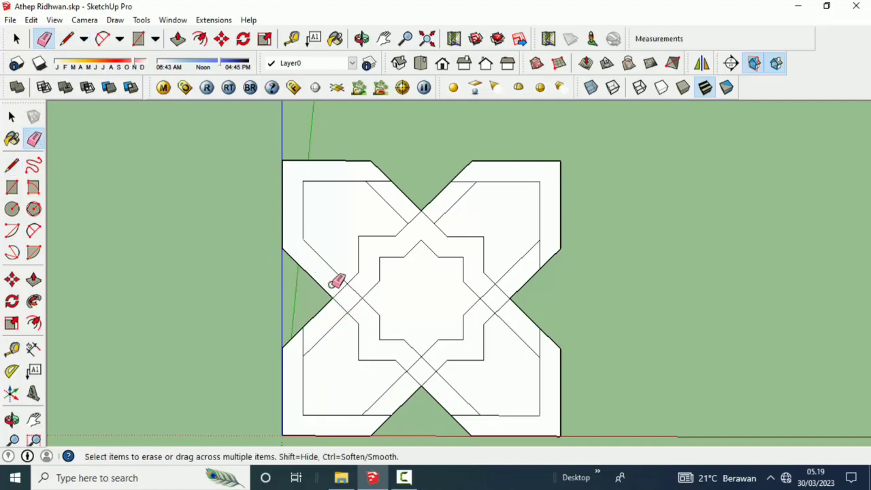
pyautogui.moveTo(339, 292)
pyautogui.mouseDown()
pyautogui.moveTo(353, 304)
pyautogui.moveTo(406, 241)
pyautogui.mouseUp()
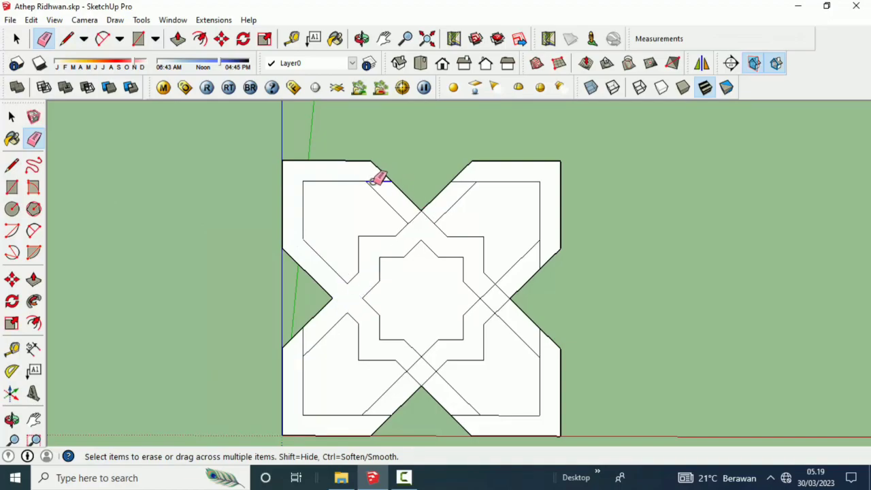
pyautogui.moveTo(372, 180)
pyautogui.mouseDown()
pyautogui.moveTo(429, 234)
pyautogui.moveTo(431, 217)
pyautogui.mouseUp()
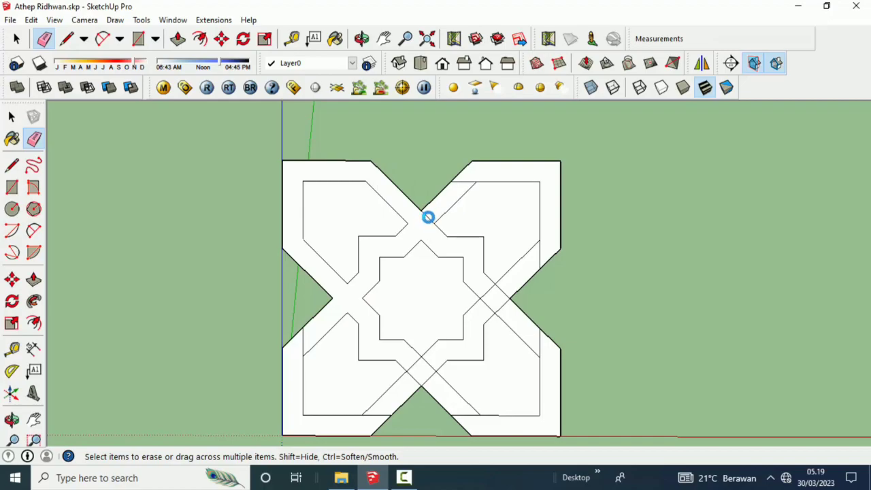
pyautogui.click(463, 181)
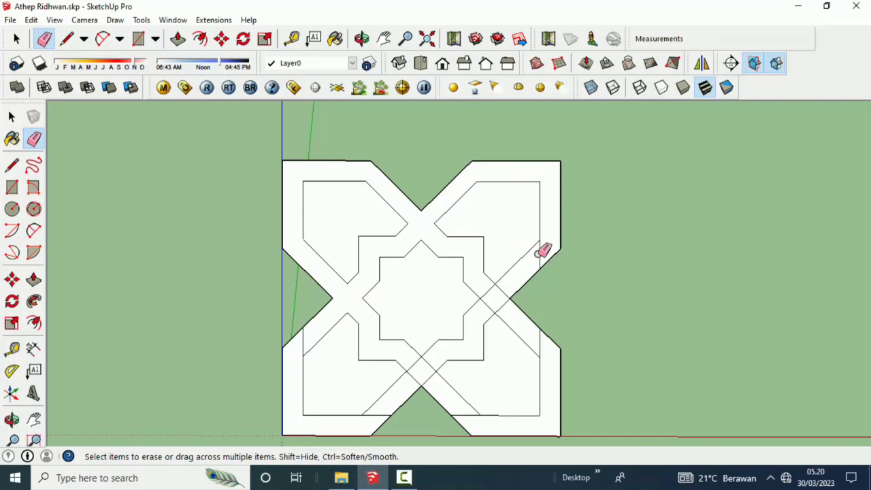
pyautogui.moveTo(485, 289)
pyautogui.mouseDown()
pyautogui.moveTo(497, 299)
pyautogui.moveTo(510, 285)
pyautogui.mouseUp()
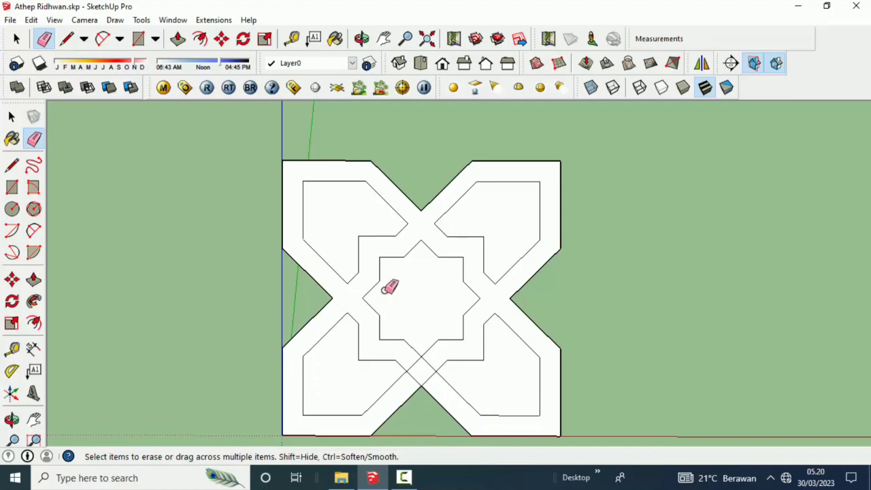
pyautogui.moveTo(413, 374); pyautogui.dragTo(417, 359)
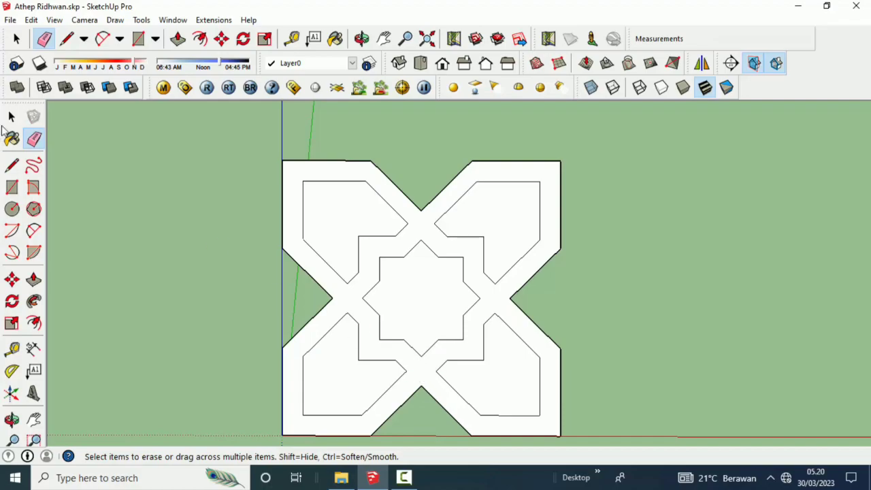
# - Delete the four petal faces and the central star face
pyautogui.click(11, 116)
pyautogui.click(424, 284)
pyautogui.keyDown('ctrl'); pyautogui.click(487, 228); pyautogui.keyUp('ctrl')
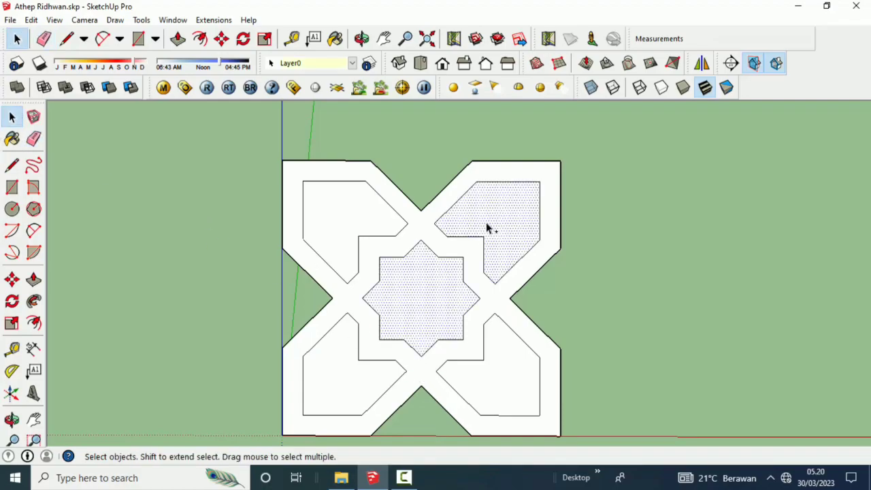
pyautogui.keyDown('ctrl'); pyautogui.click(483, 371); pyautogui.keyUp('ctrl')
pyautogui.keyDown('ctrl'); pyautogui.click(357, 371); pyautogui.keyUp('ctrl')
pyautogui.keyDown('ctrl'); pyautogui.click(340, 220); pyautogui.keyUp('ctrl')
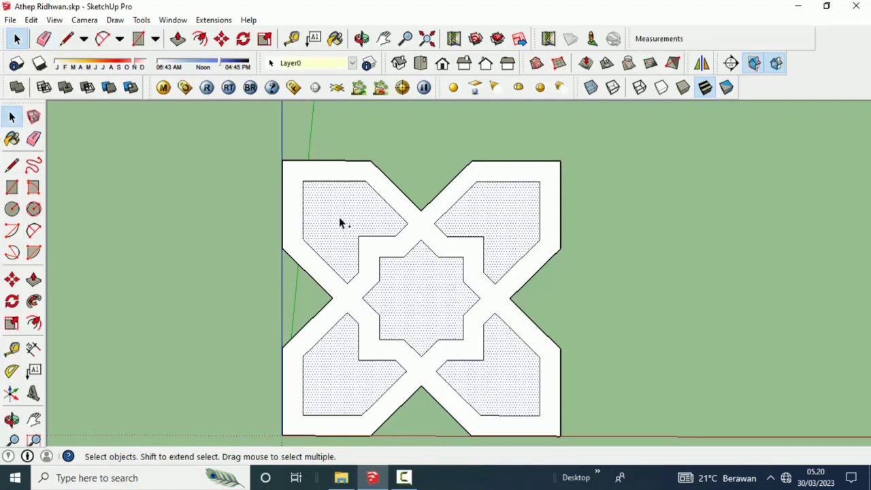
pyautogui.rightClick(340, 223)
pyautogui.click(367, 31)
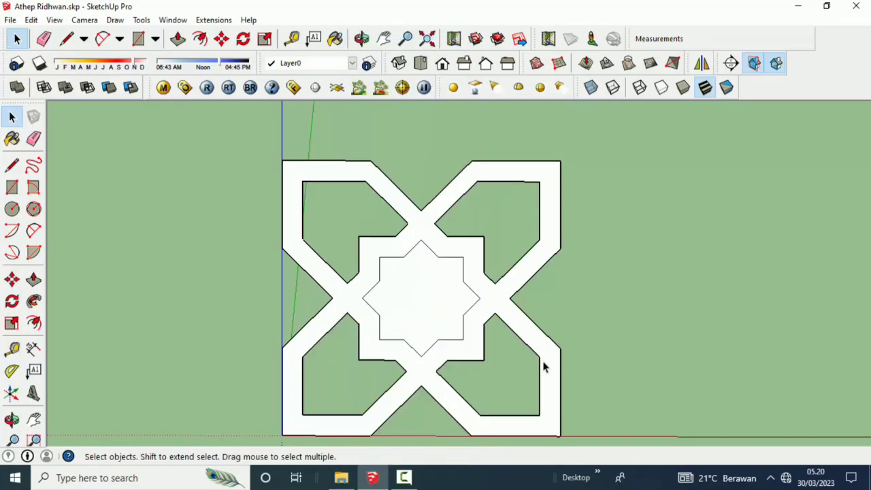
pyautogui.click(443, 310)
pyautogui.rightClick(443, 307)
pyautogui.click(469, 32)
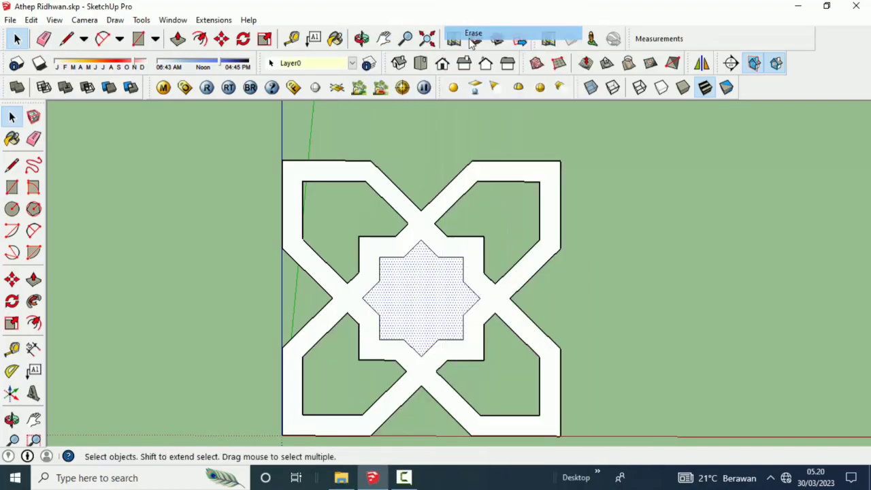
# - Push/pull the remaining lattice face 150 mm into a solid block
pyautogui.click(33, 279)
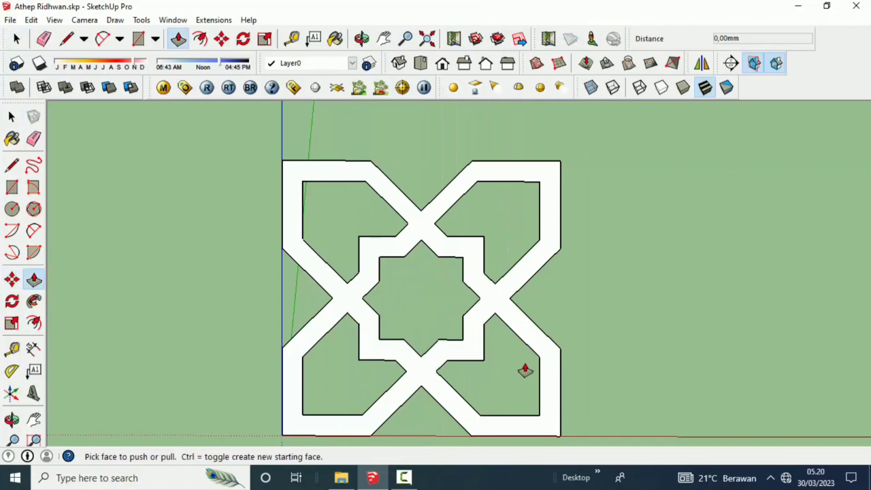
pyautogui.moveTo(524, 369)
pyautogui.mouseDown(button='middle')
pyautogui.moveTo(433, 385)
pyautogui.moveTo(439, 371)
pyautogui.mouseUp(button='middle')
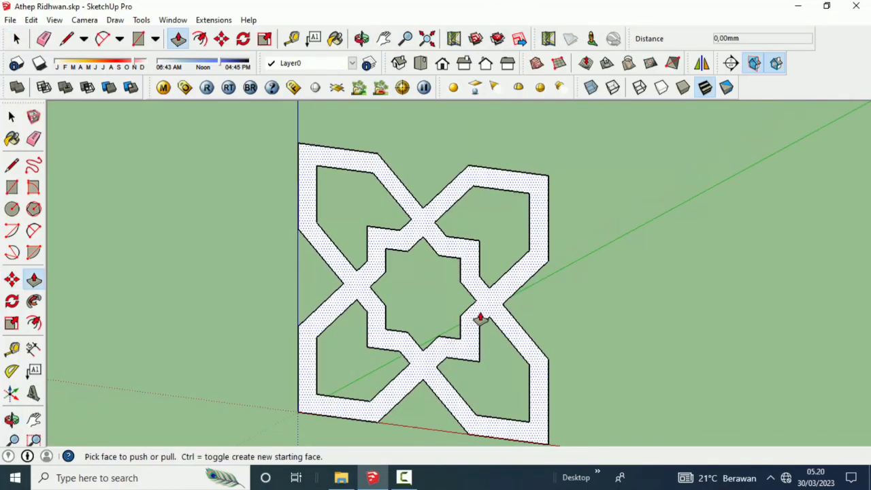
pyautogui.click(480, 318)
pyautogui.write('150')
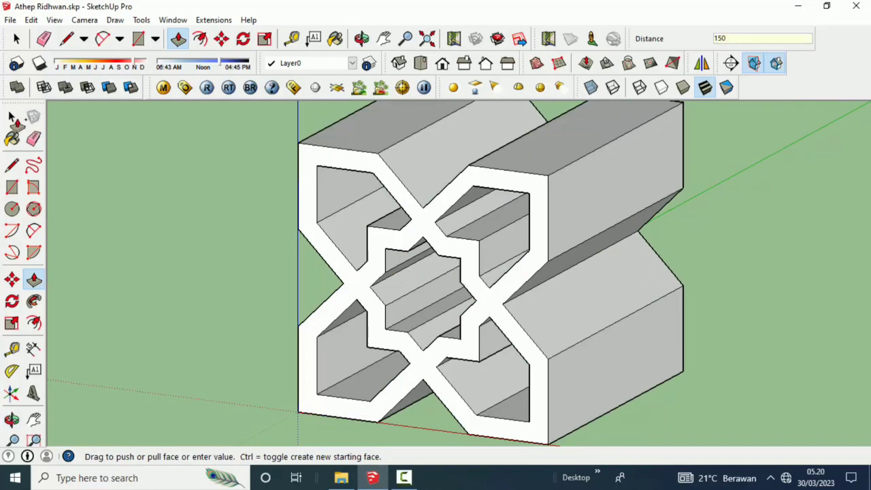
pyautogui.press('Return')
pyautogui.click(10, 117)
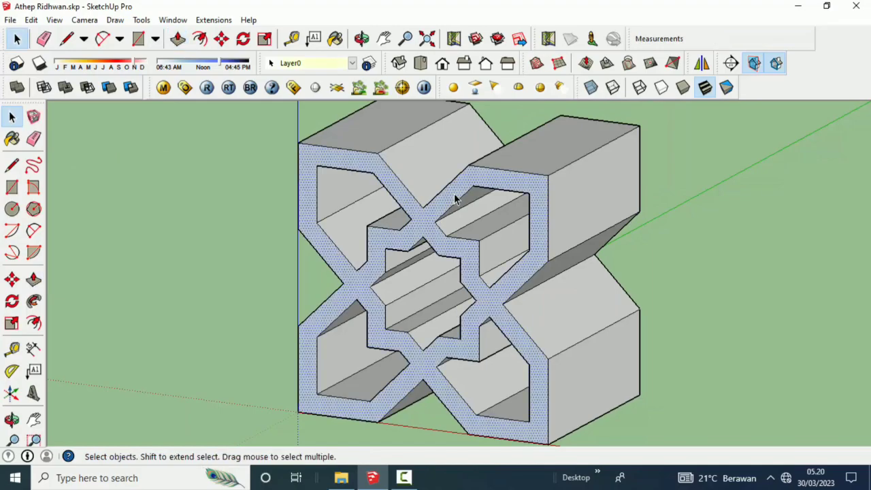
# - Reverse the blue back faces to white and make the whole extruded block a group
pyautogui.click(454, 199)
pyautogui.rightClick(455, 197)
pyautogui.click(497, 136)
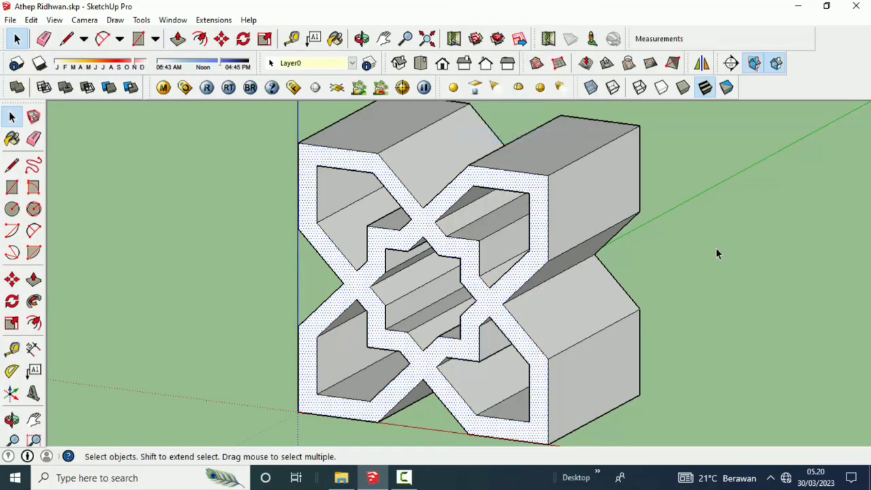
pyautogui.click(555, 206)
pyautogui.tripleClick(556, 206)
pyautogui.rightClick(555, 206)
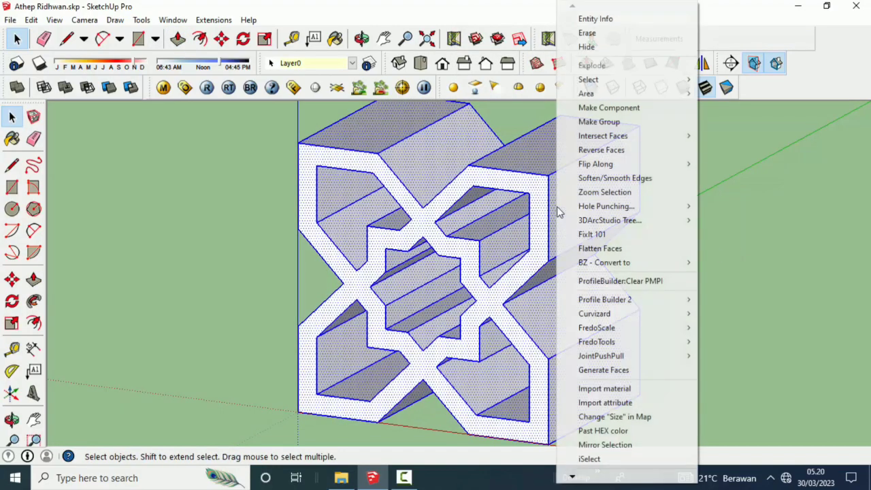
pyautogui.click(598, 120)
# - From a front view, copy the grouped block to sit beside the original on the right
pyautogui.moveTo(594, 234); pyautogui.dragTo(507, 198, button='middle')
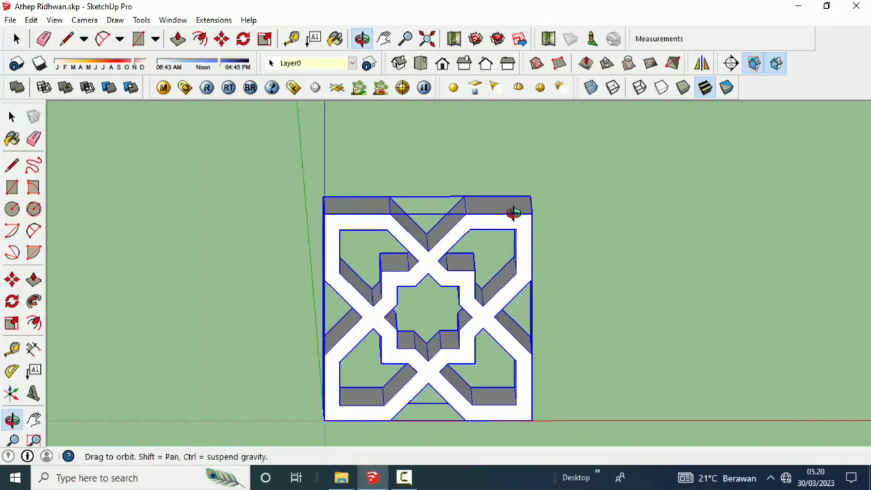
pyautogui.moveTo(508, 198); pyautogui.dragTo(604, 218, button='middle')
pyautogui.click(604, 218)
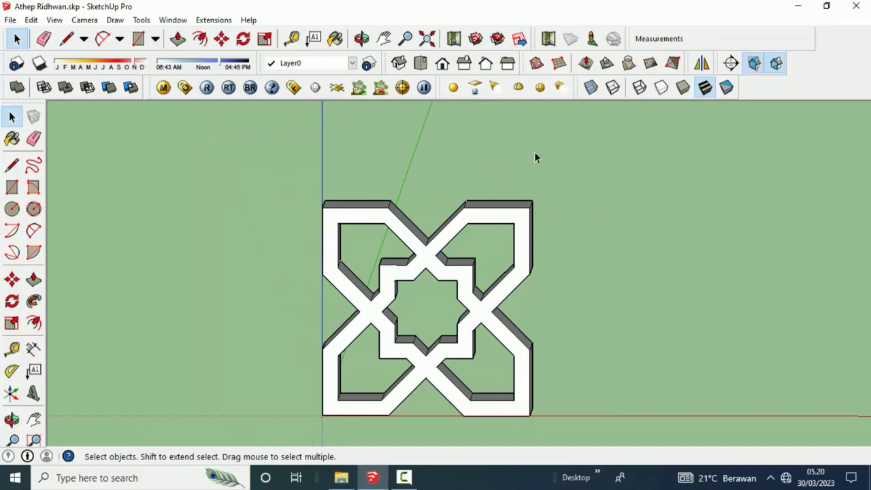
pyautogui.click(420, 252)
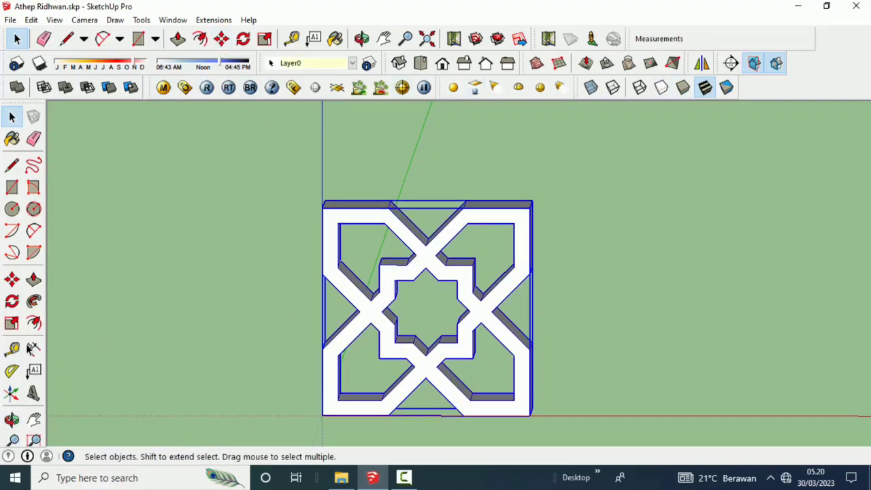
pyautogui.click(11, 280)
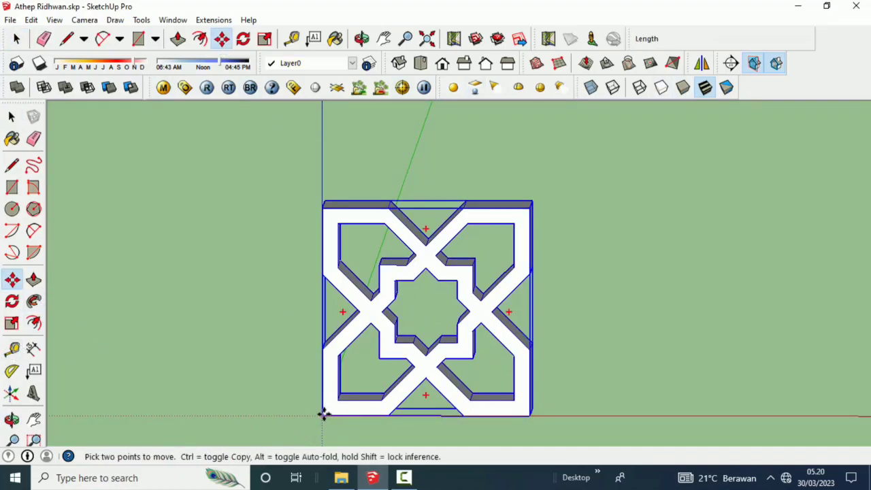
pyautogui.click(323, 414)
pyautogui.press('ctrl')
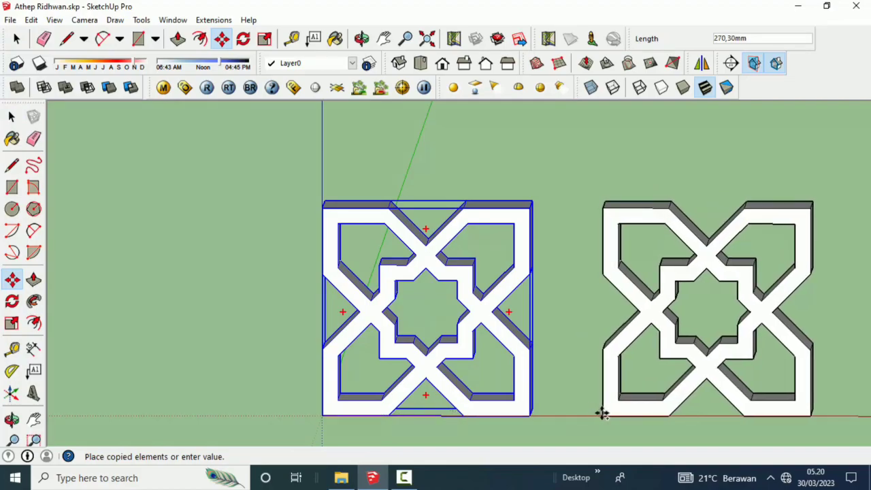
pyautogui.click(601, 413)
pyautogui.click(13, 116)
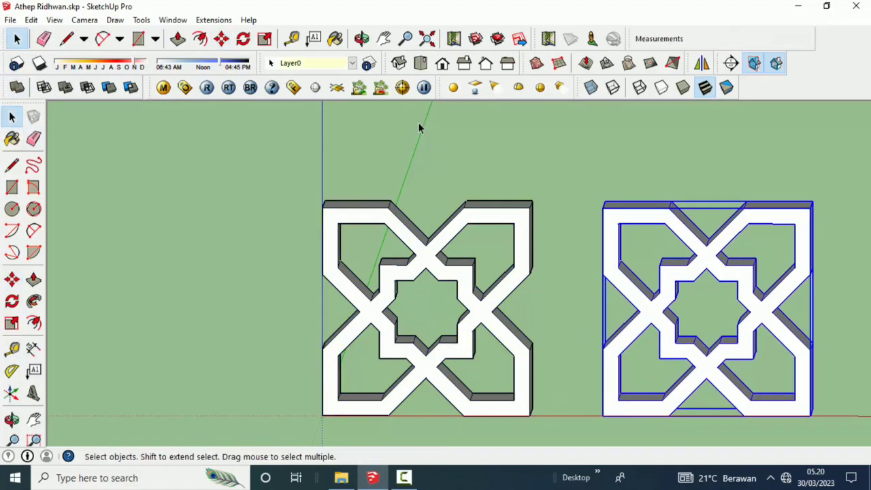
# - Paint the left block with the grey concrete texture Material82
pyautogui.click(335, 40)
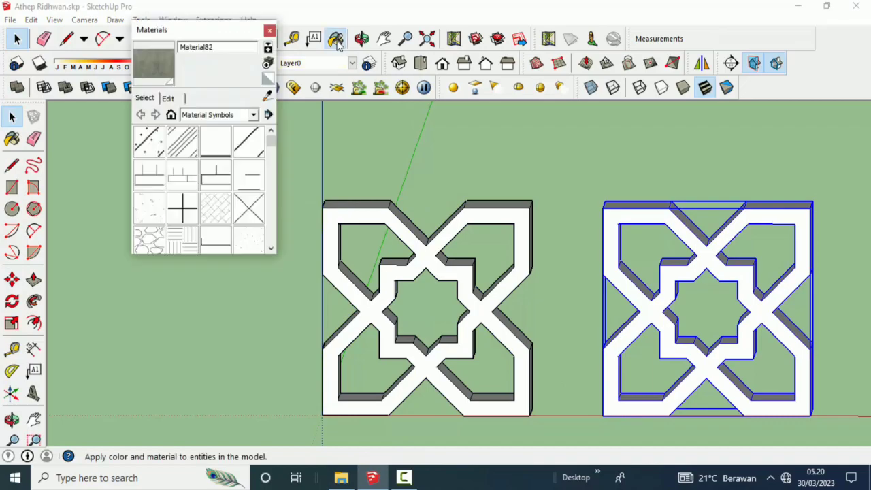
pyautogui.click(423, 234)
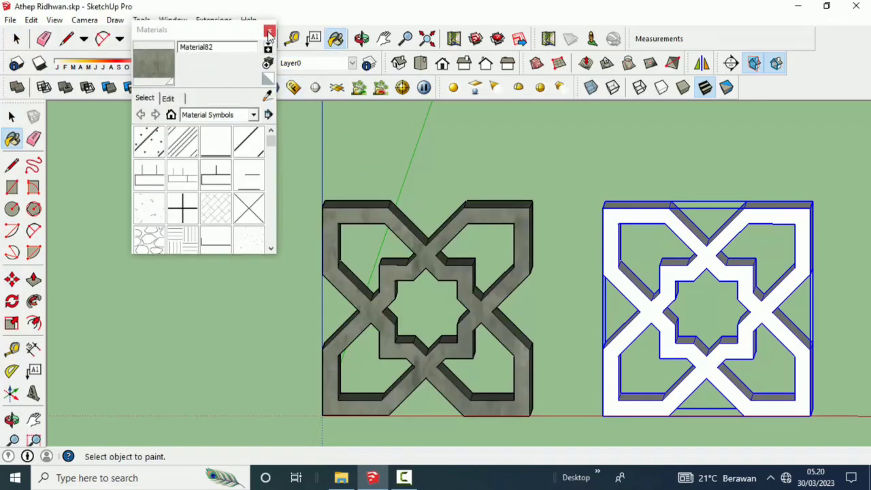
pyautogui.click(269, 32)
pyautogui.press('space')
# - Zoom out and back in around the two tiles to inspect their depth
pyautogui.scroll(-2, 436, 272)
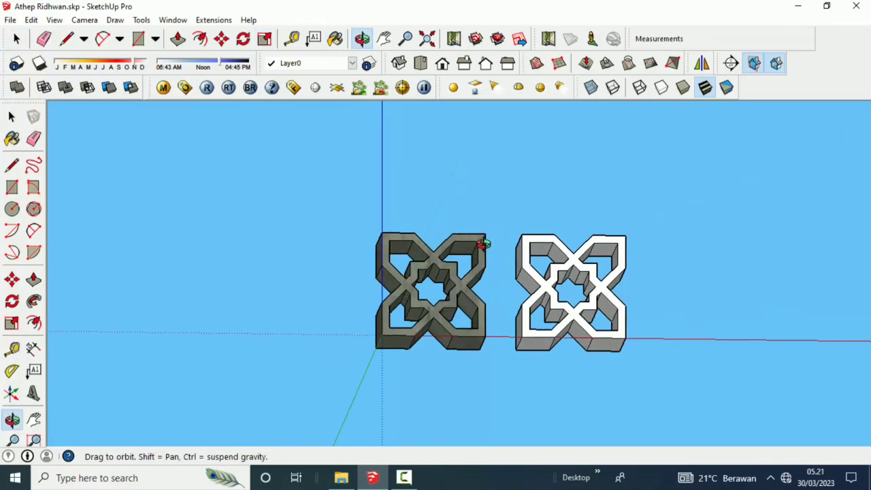
pyautogui.scroll(1, 517, 272)
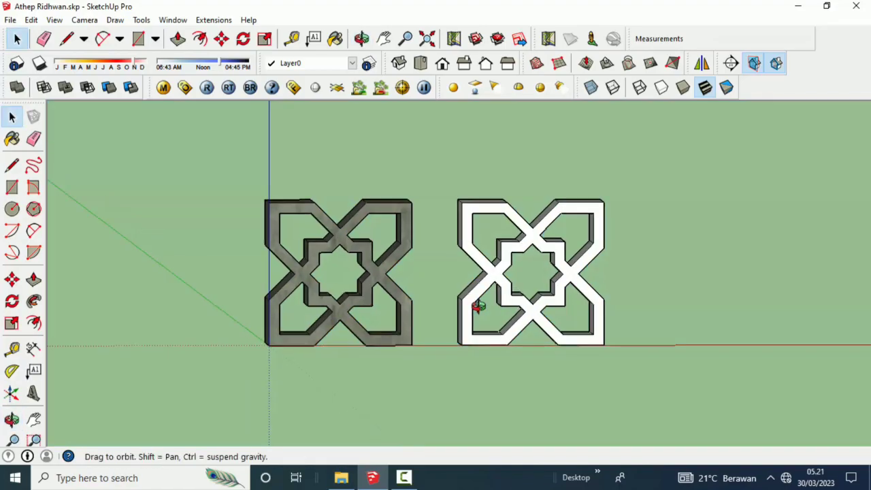
pyautogui.scroll(1, 473, 299)
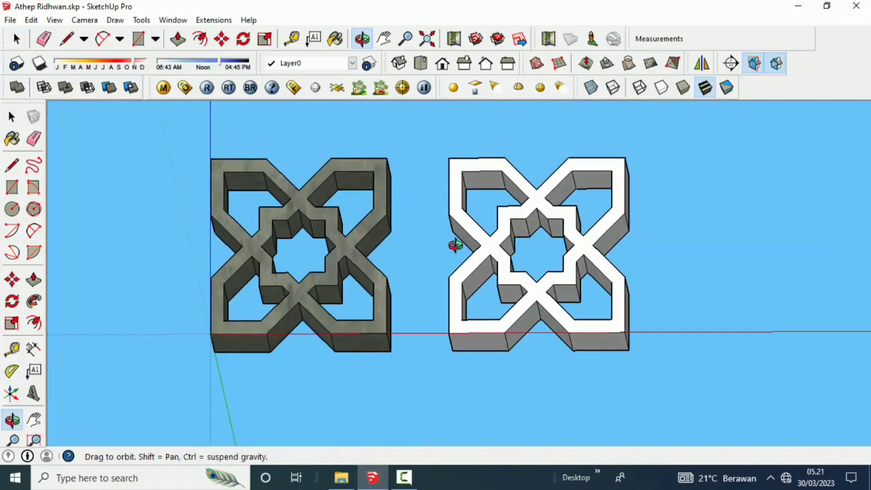